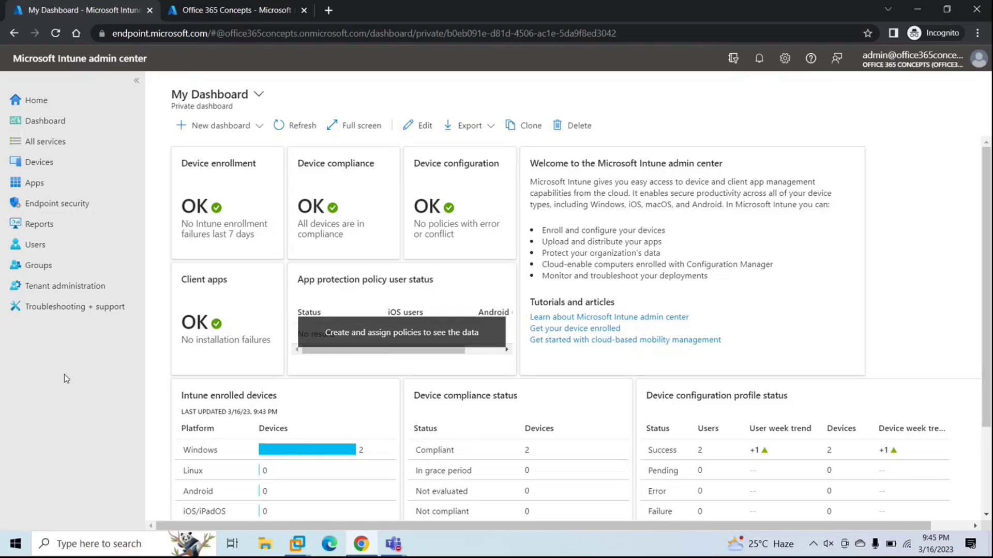
Step: Go from the Intune dashboard to the Devices area
click(49, 171)
Step: List the Windows devices under By platform
click(194, 257)
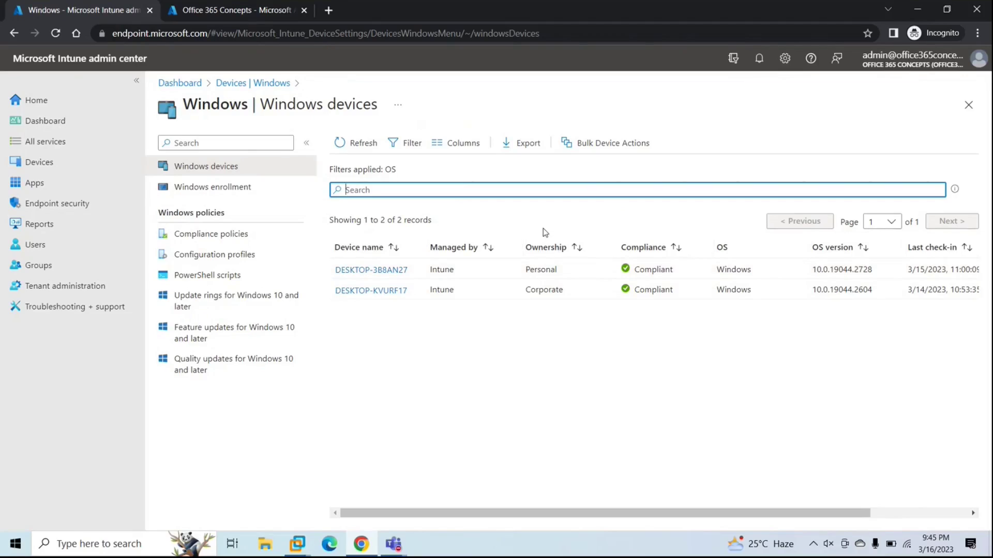
Step: Open the first user's assigned licenses in the Azure portal directory
click(225, 10)
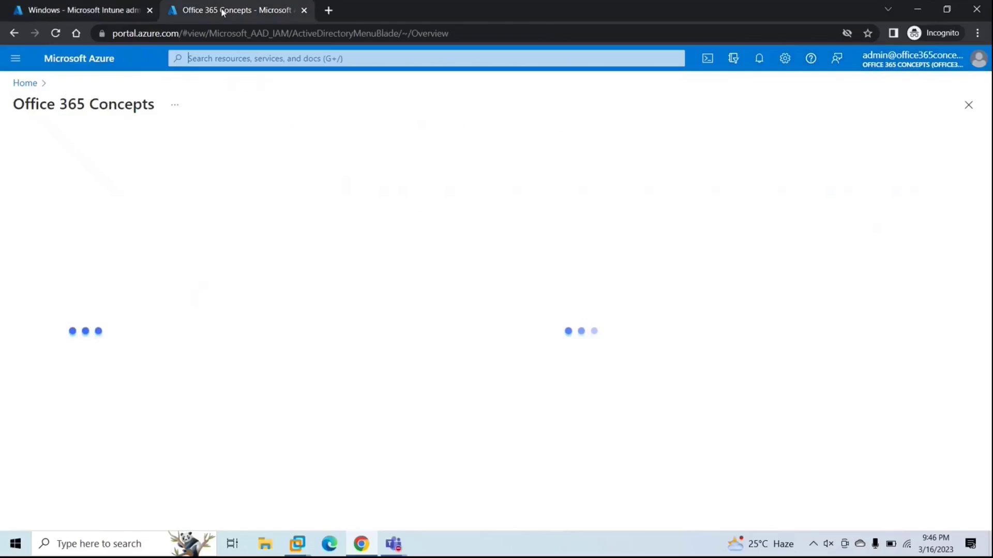
click(75, 245)
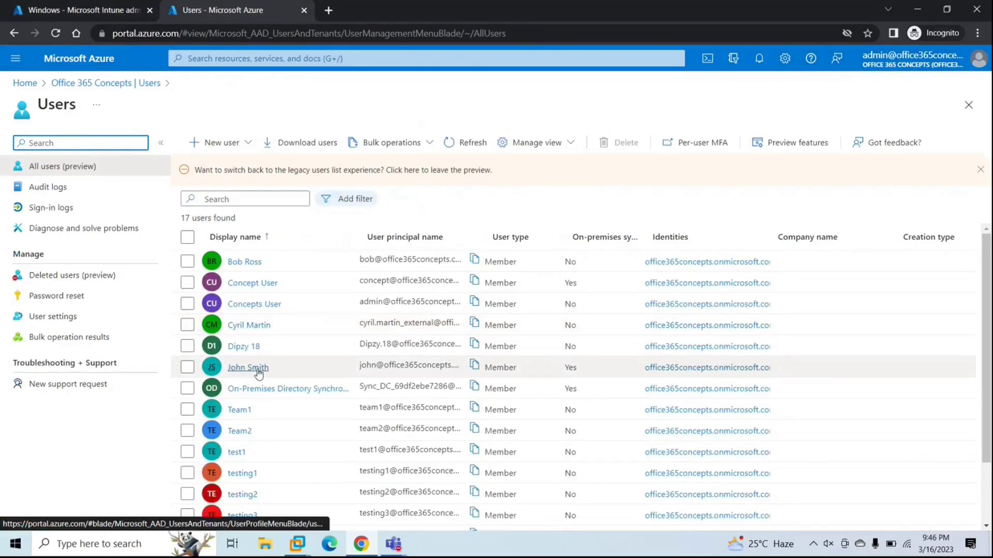
click(248, 263)
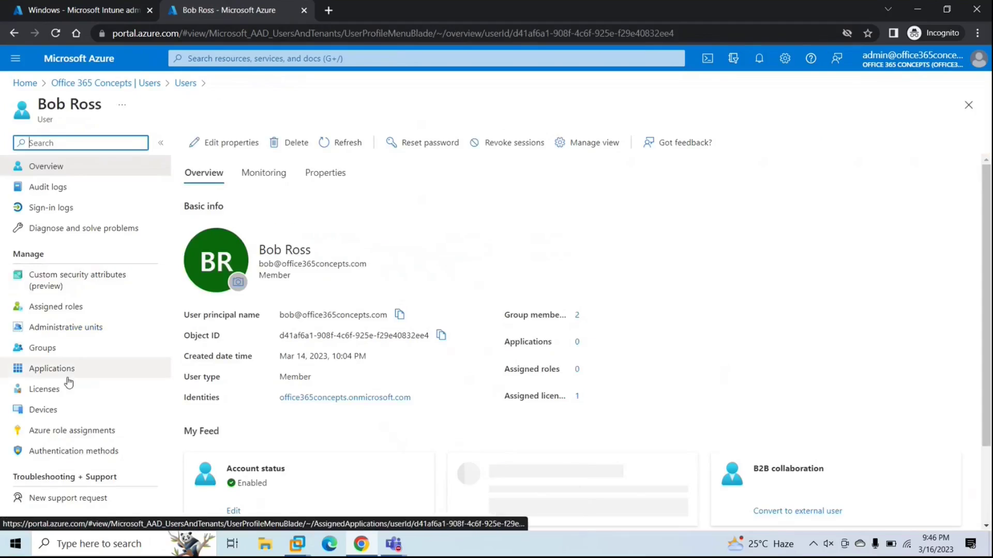
click(56, 397)
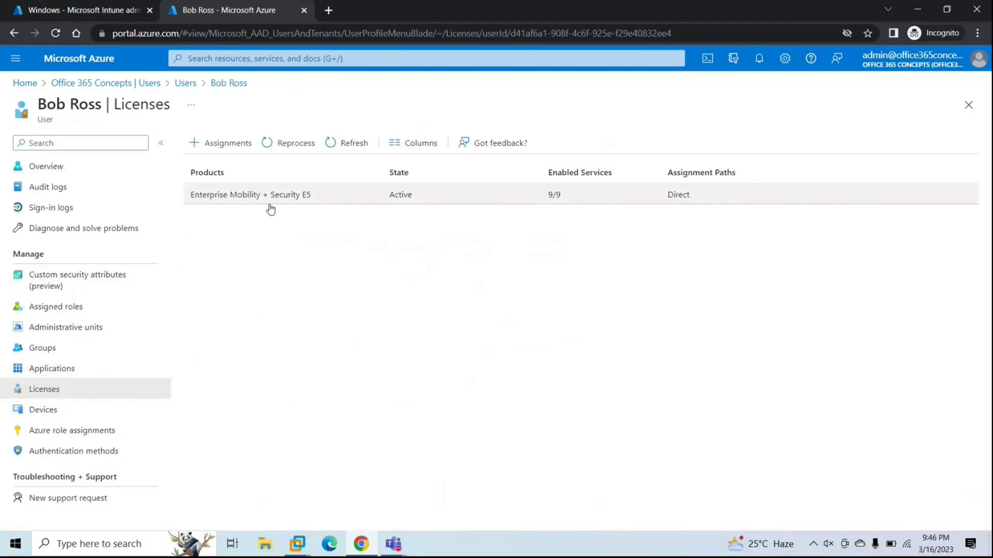
Step: Check that Enterprise Mobility + Security E5 includes Microsoft Intune Plan 1, then close the details
click(315, 197)
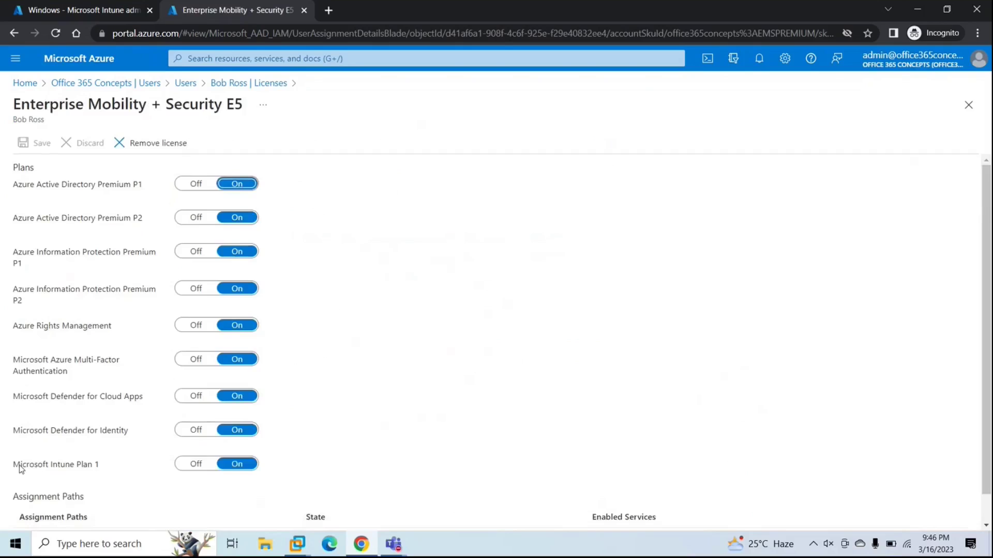
drag(14, 464, 102, 471)
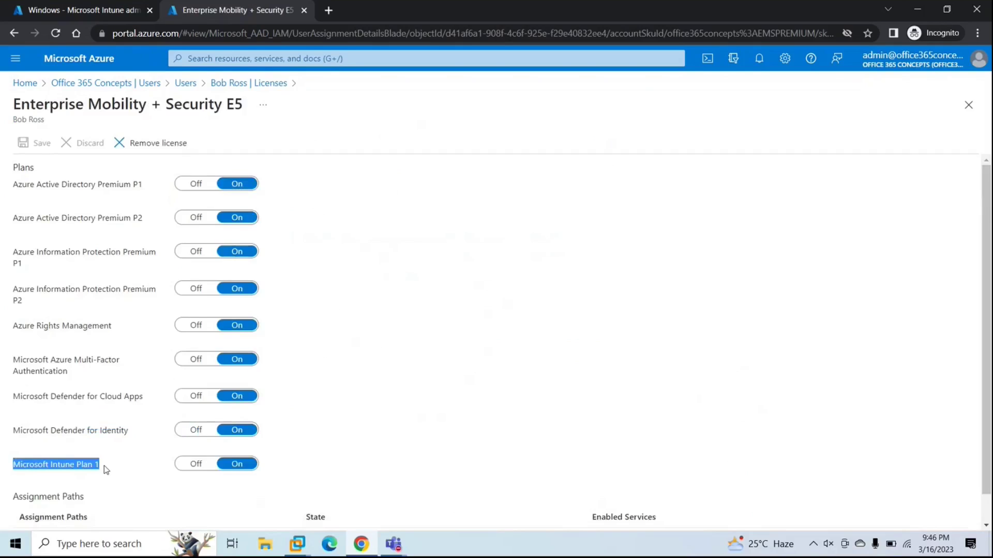
click(772, 247)
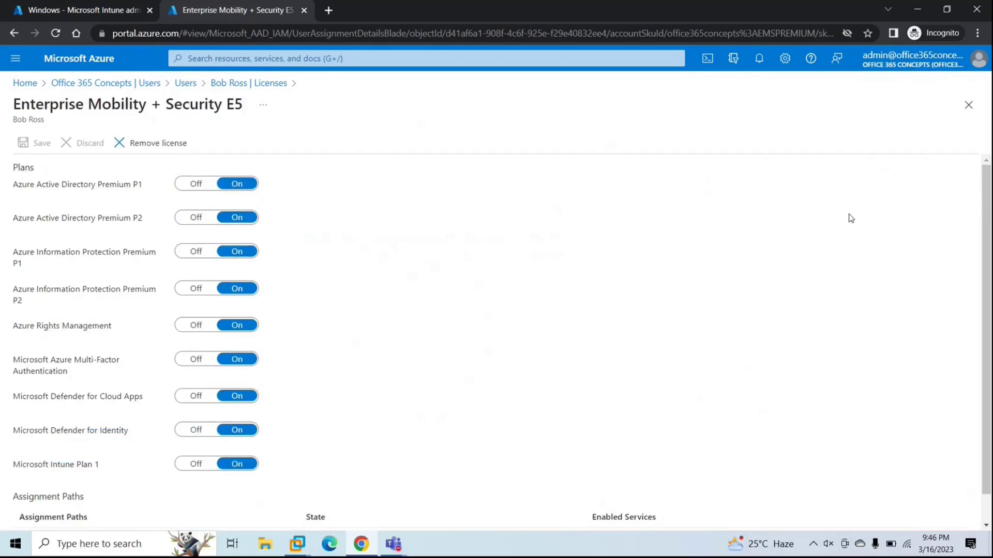
click(968, 105)
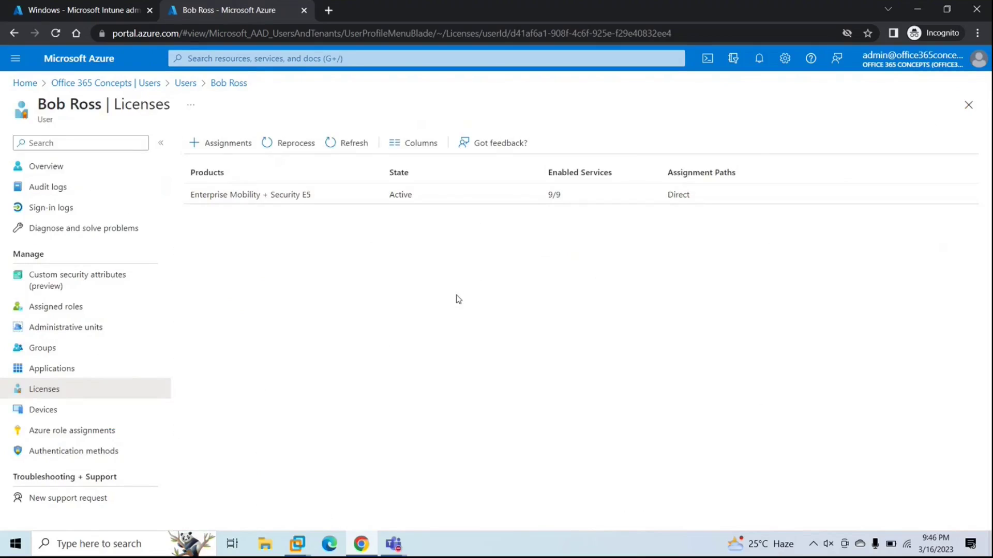
Step: Check that the Personal Windows Devices compliance policy includes the Personal windows Devices group
click(94, 13)
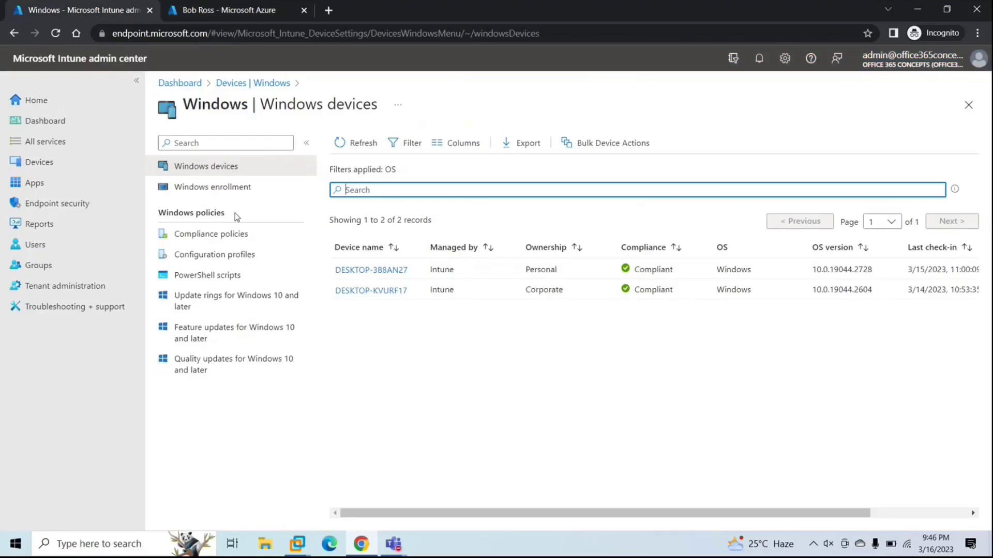
click(229, 236)
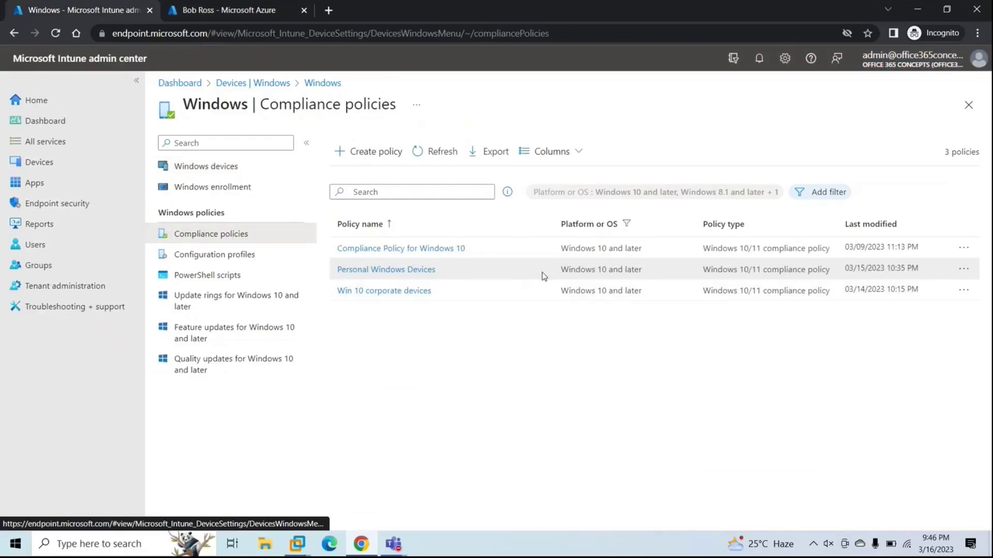
drag(393, 271, 385, 273)
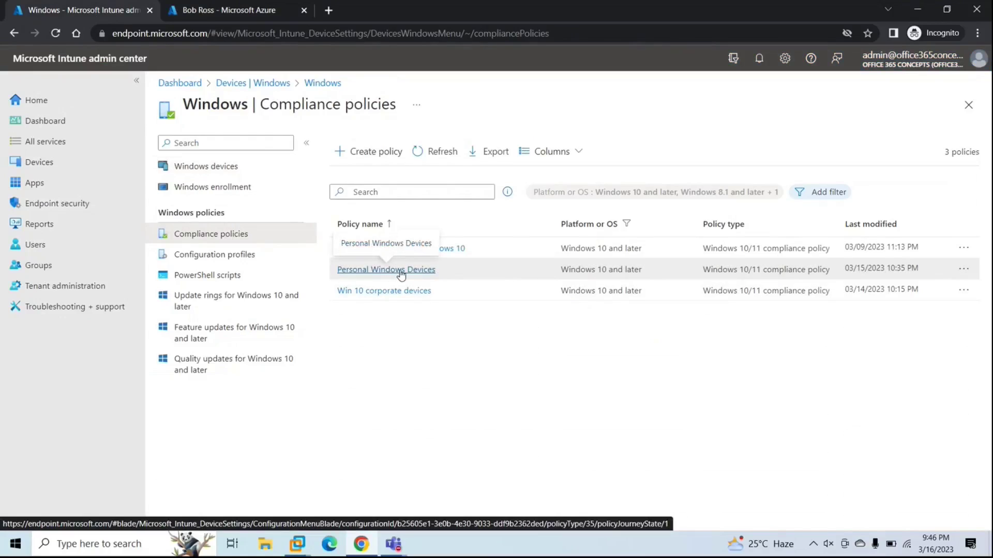
click(401, 271)
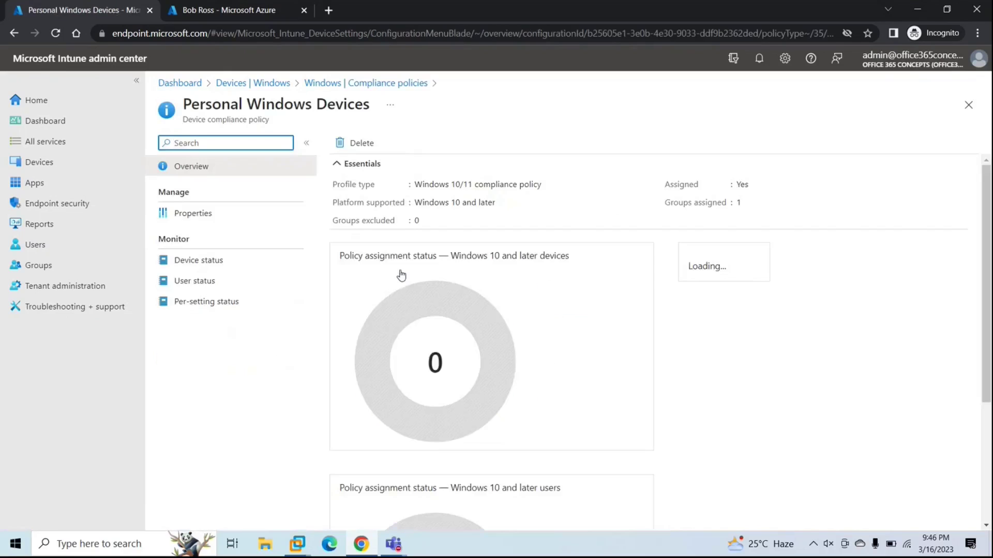
click(234, 225)
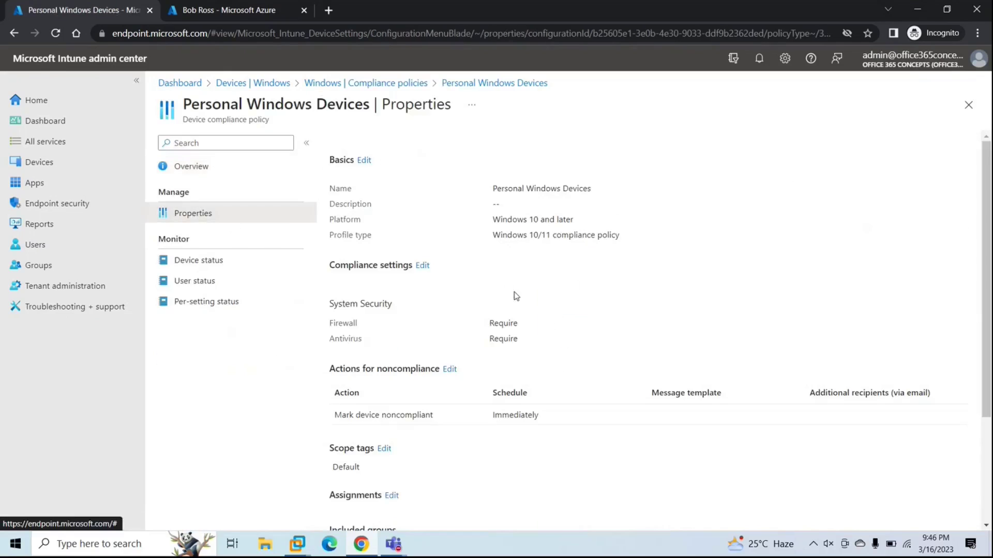
scroll(561, 321, down, 3)
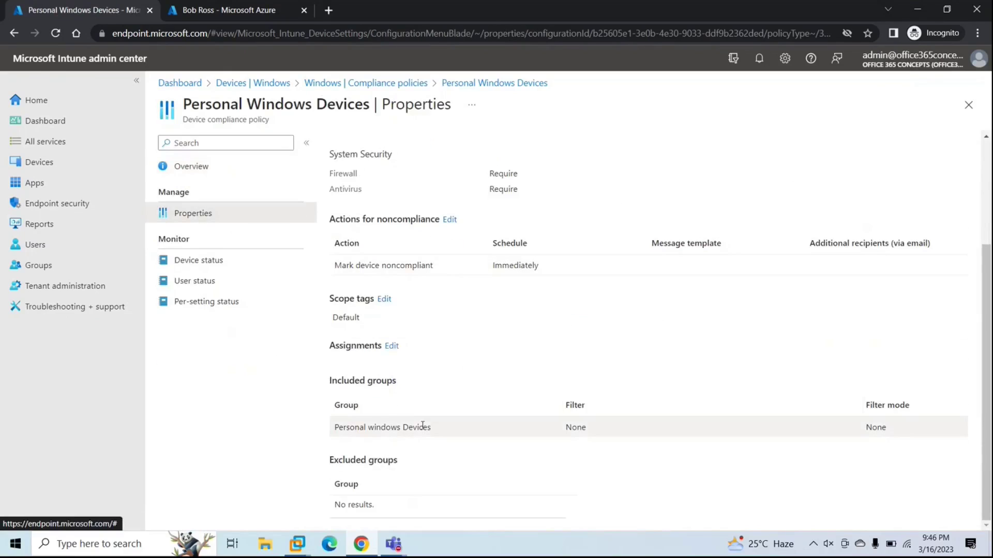
drag(335, 427, 441, 424)
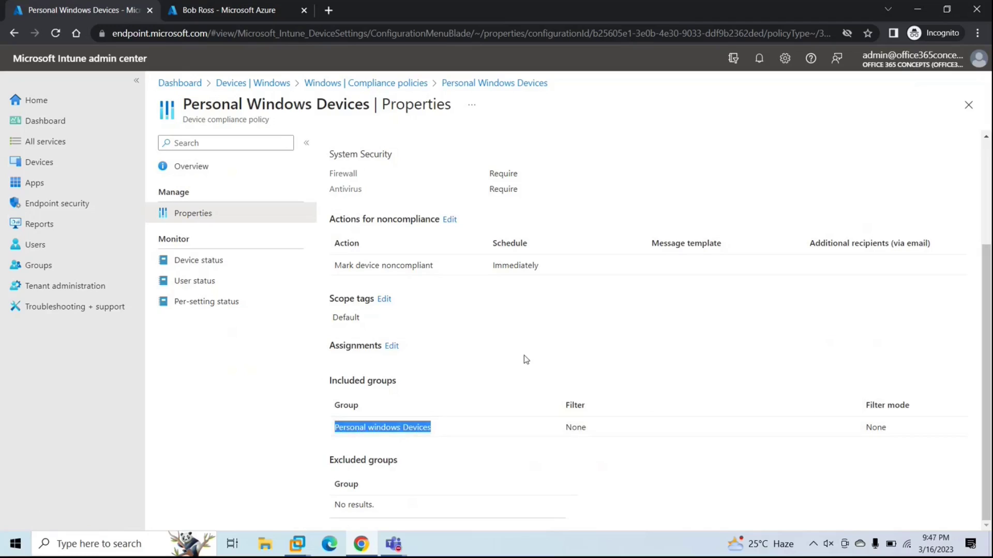
click(228, 14)
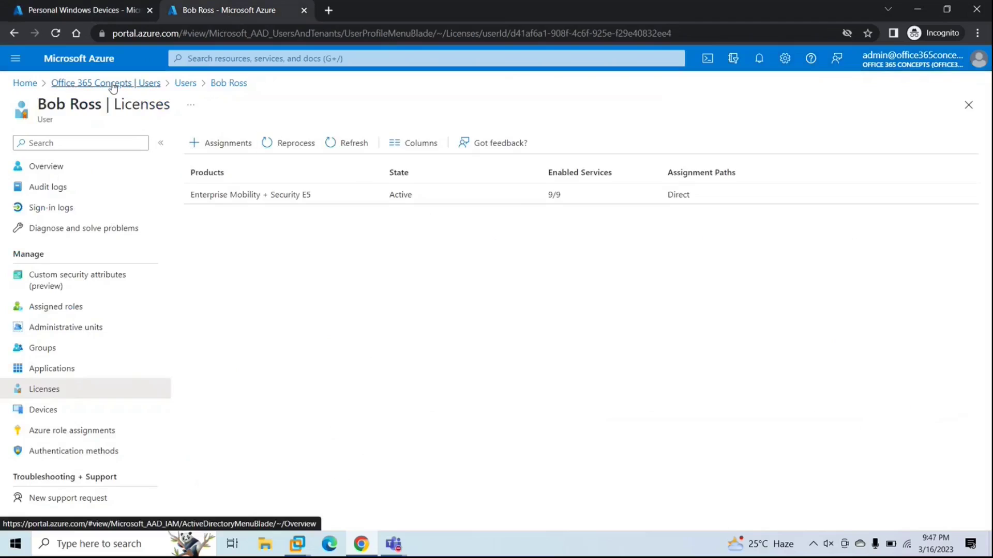
Step: Open the Personal windows Devices group's dynamic membership rules in Azure
click(91, 83)
click(62, 269)
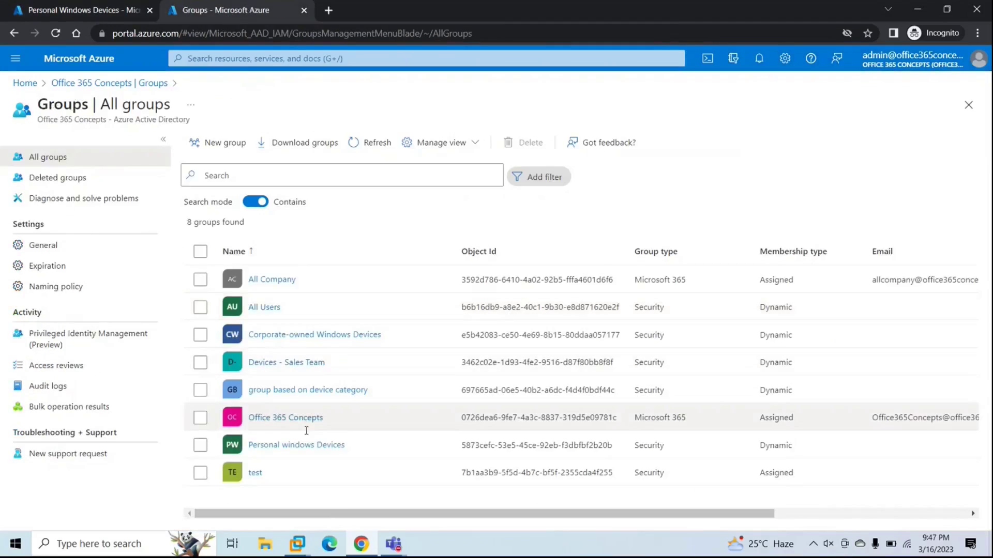
click(293, 446)
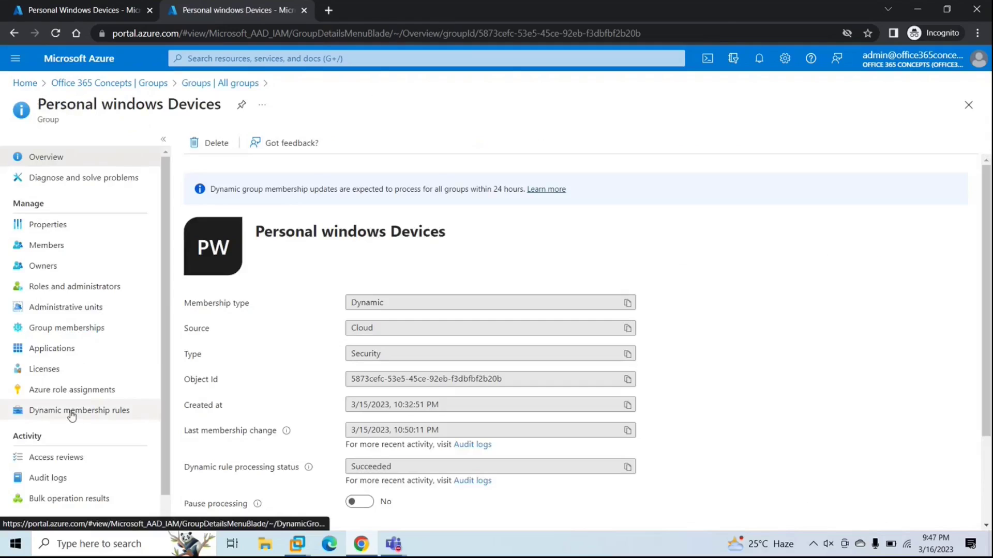
click(72, 411)
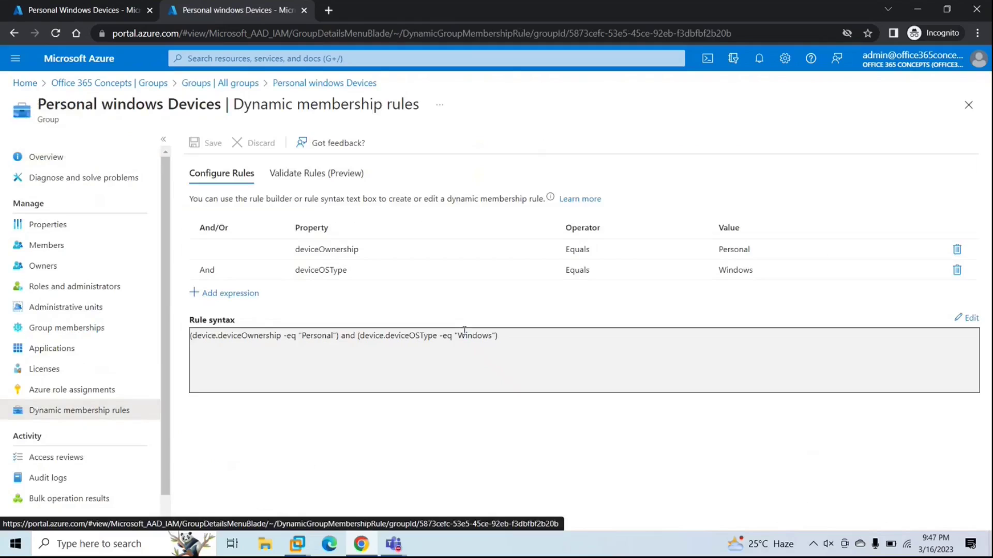
Step: Inspect the deviceOwnership equals Personal and deviceOSType equals Windows rule rows
click(313, 258)
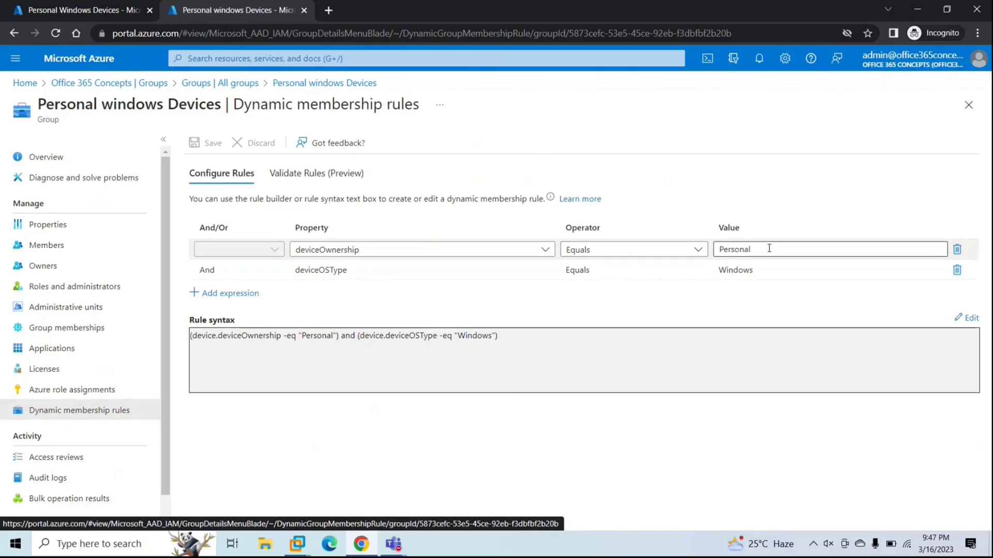
click(350, 270)
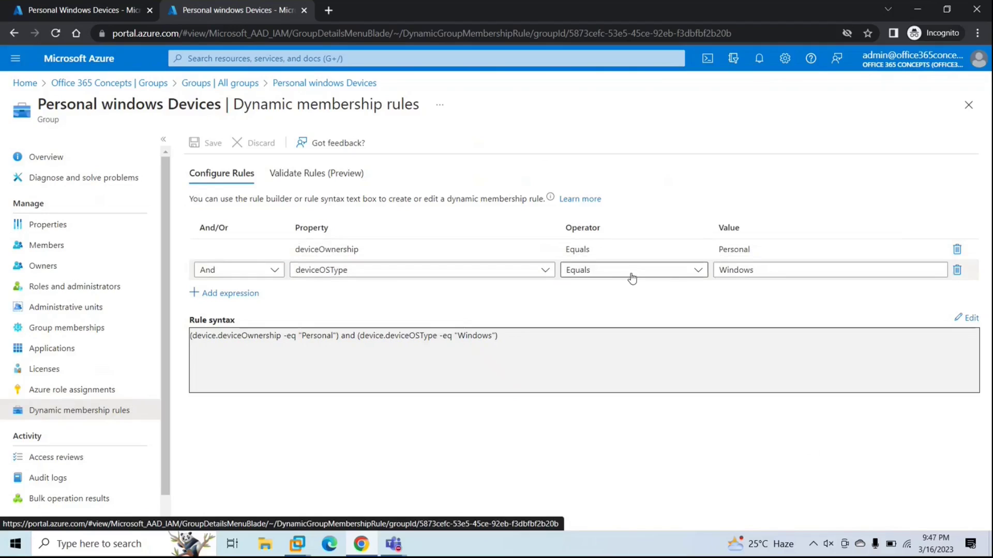
click(688, 230)
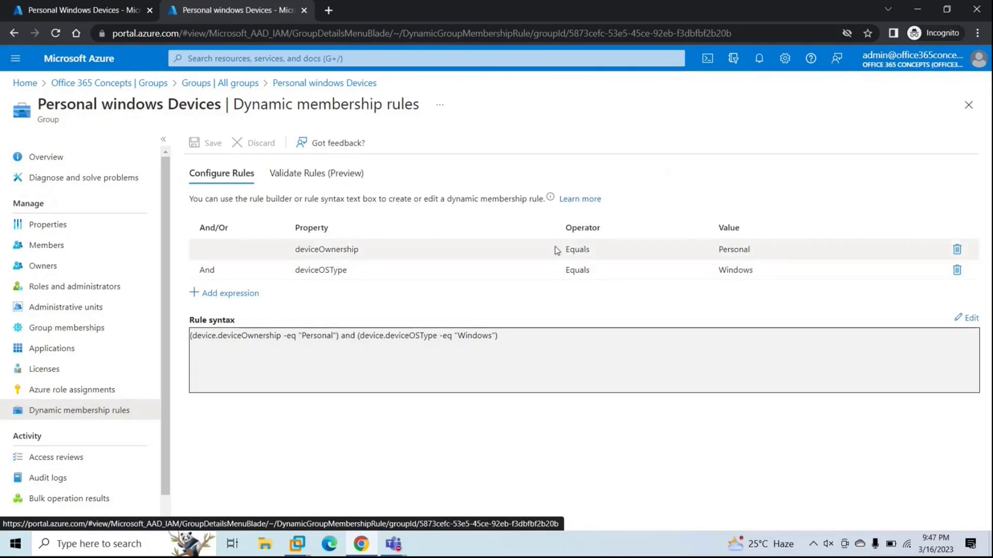
click(83, 10)
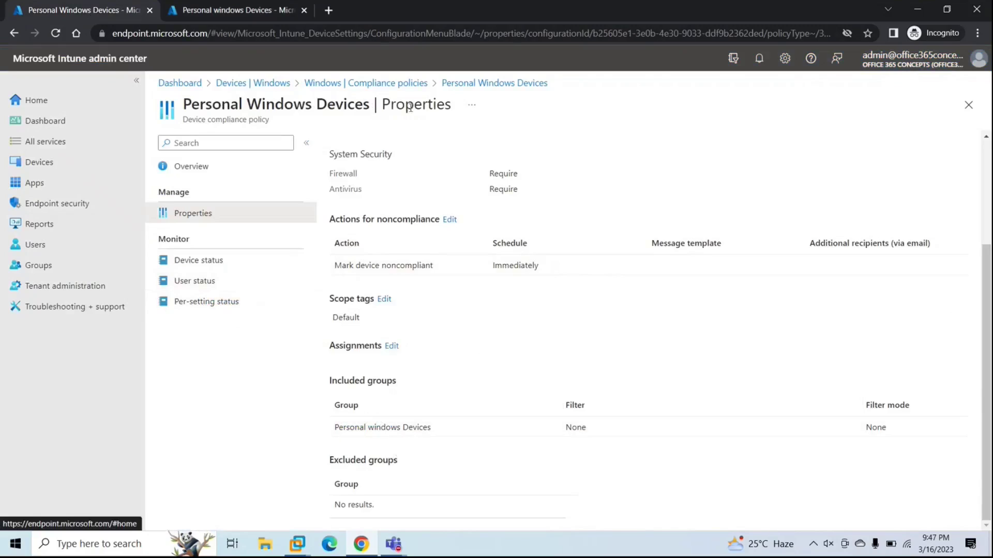
Step: Close the compliance policy and open the Personal Windows Devices configuration profile
click(967, 106)
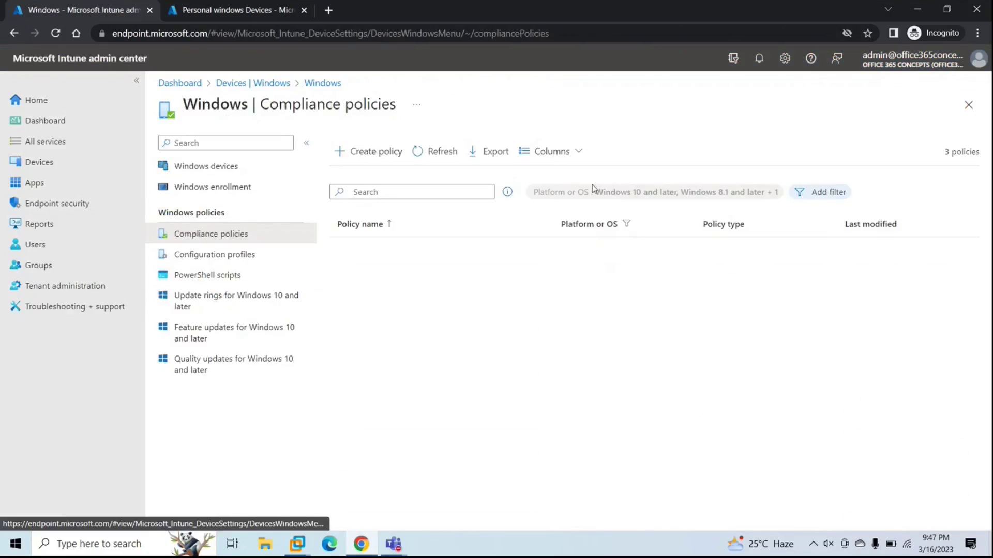
click(206, 255)
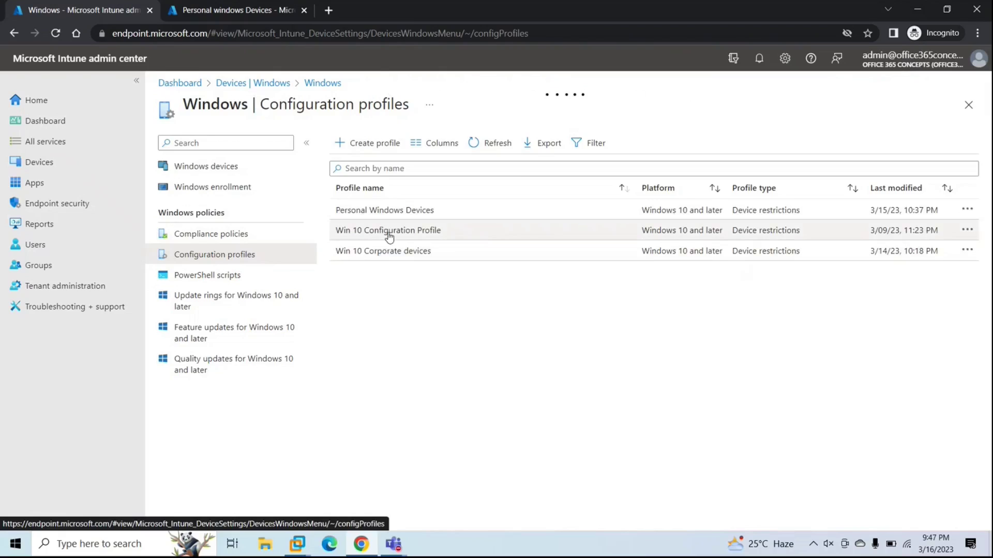
click(413, 213)
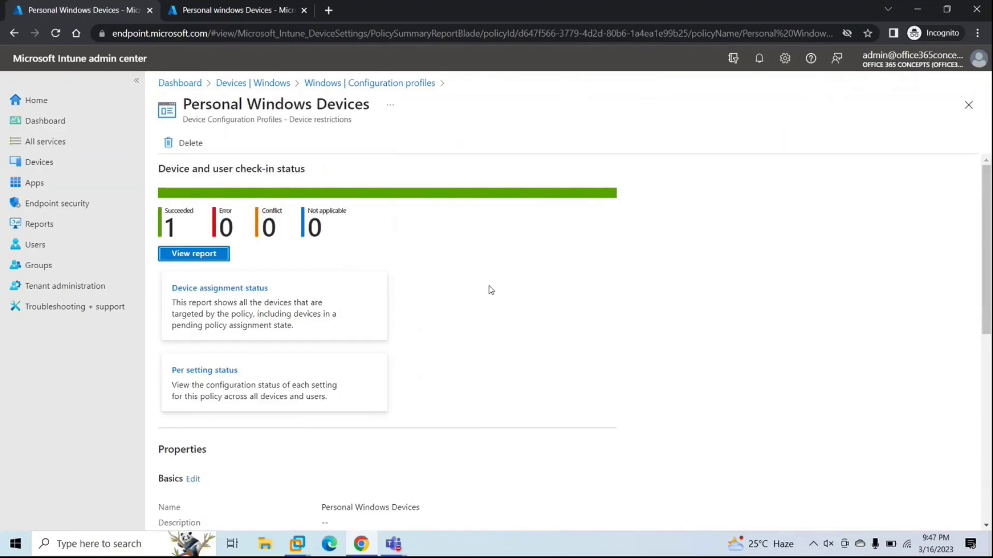
Step: Review the profile against the group's dynamic rules in Azure, then close the profile
scroll(491, 289, down, 8)
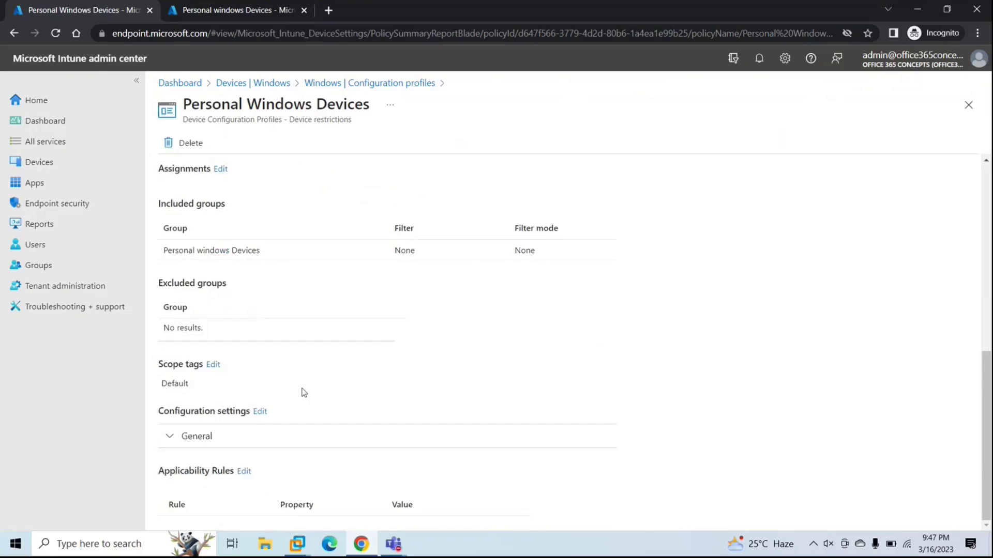
scroll(294, 306, up, 2)
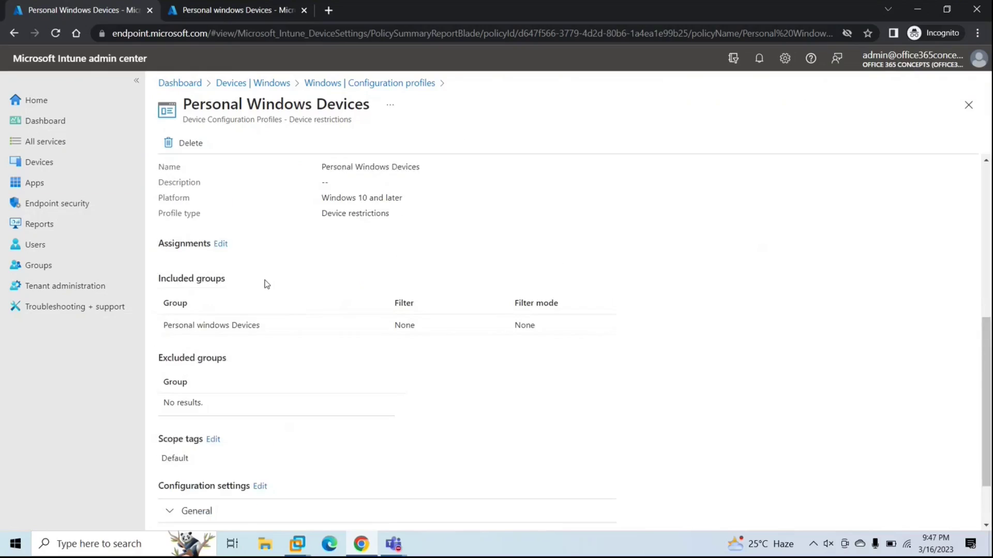
scroll(265, 284, up, 1)
drag(166, 361, 276, 368)
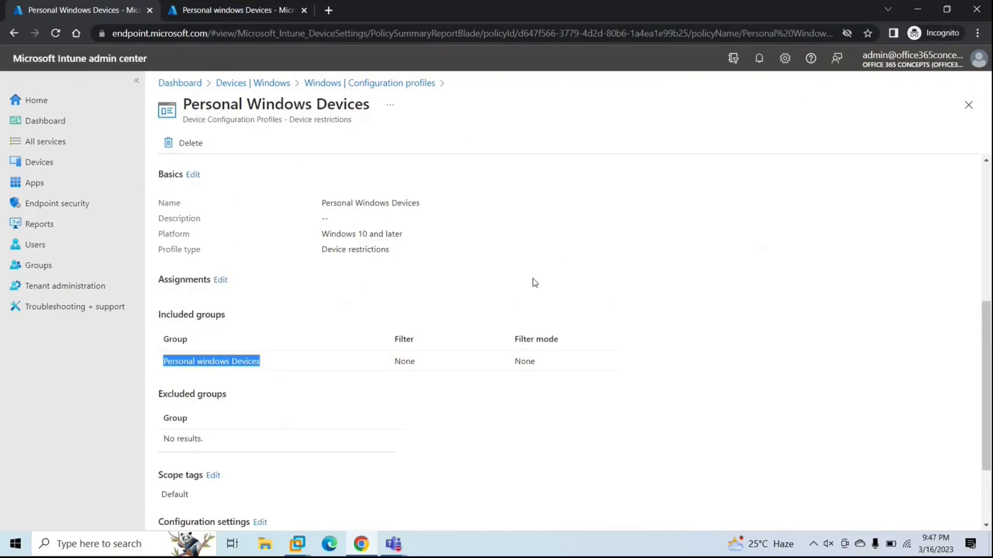
click(253, 12)
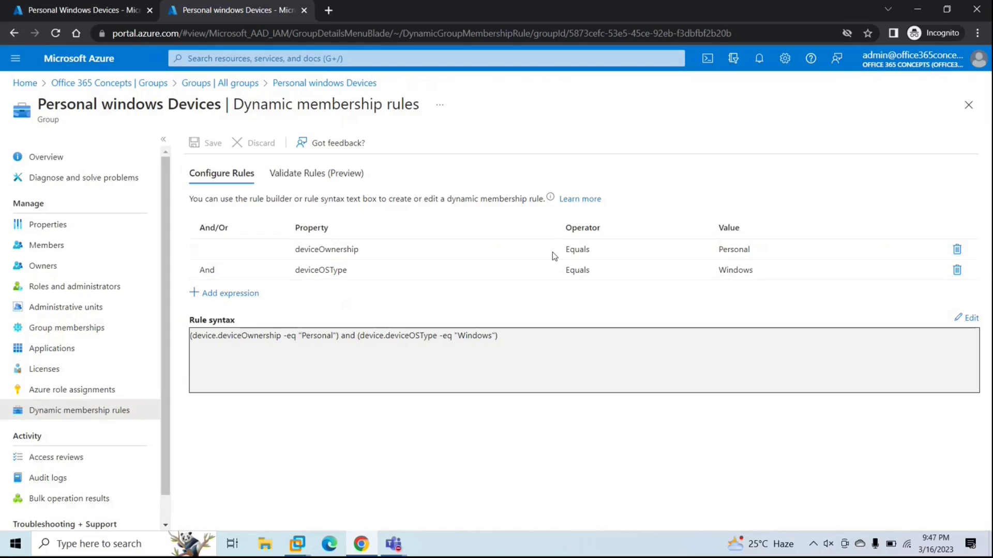
click(88, 12)
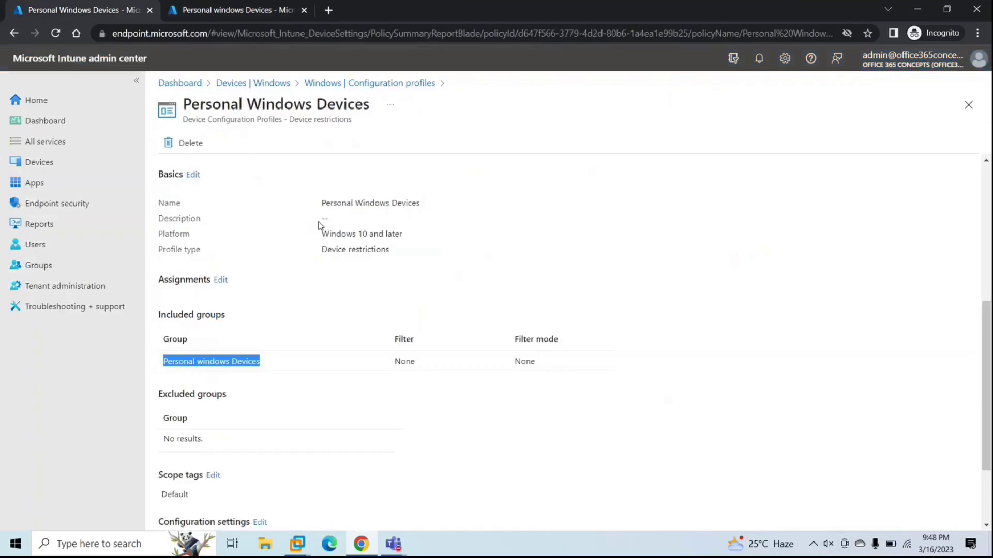
click(963, 102)
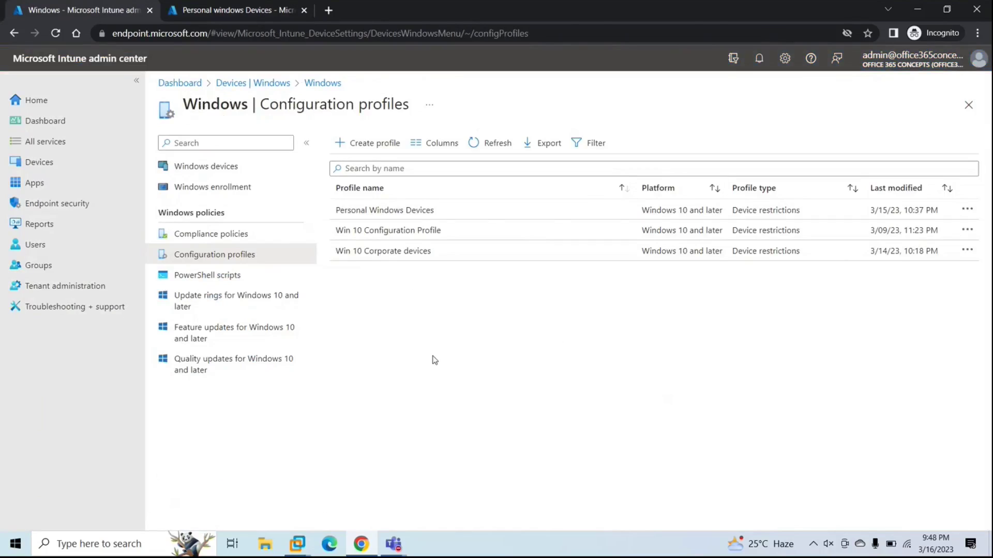
Step: Switch to the Win 11 virtual machine and launch Settings from Start
mouse_move(300, 543)
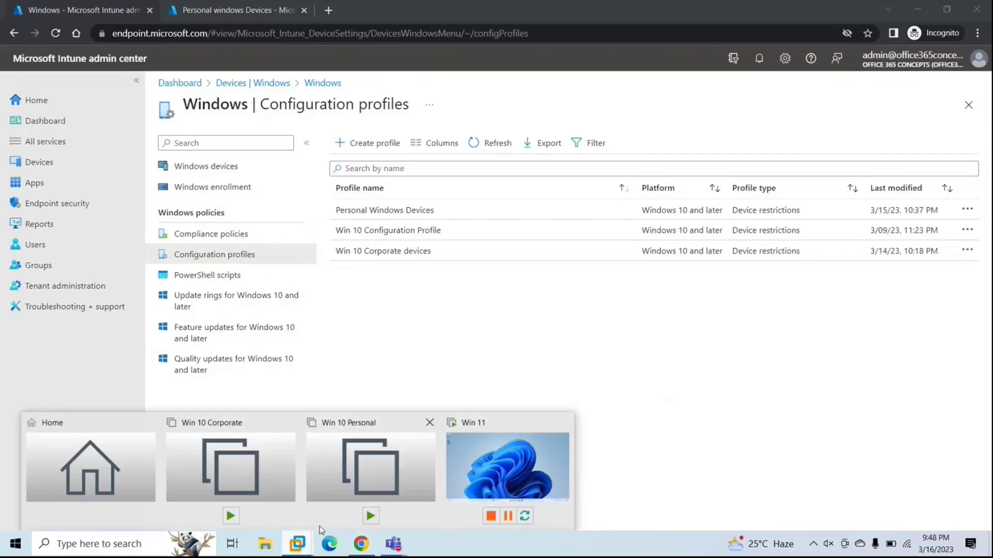
click(469, 483)
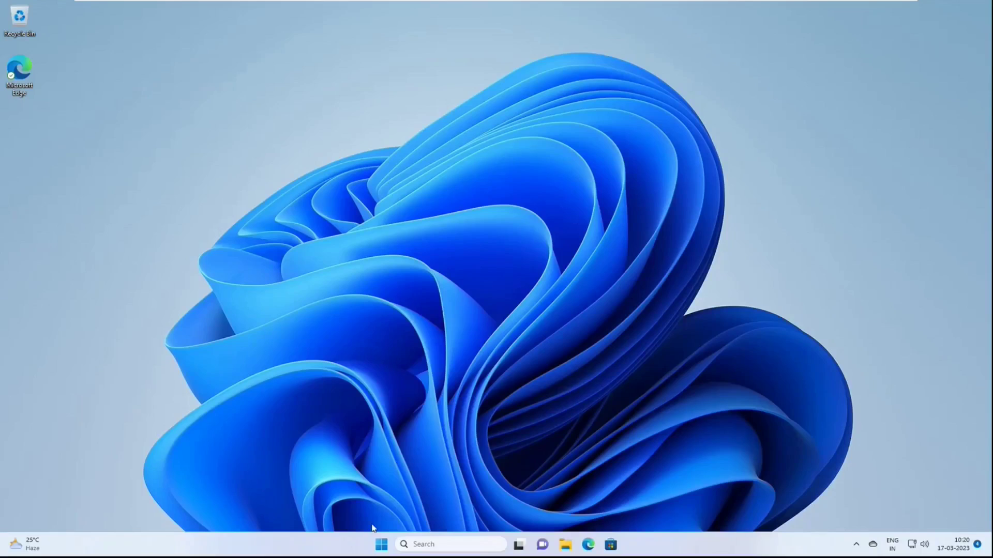
click(377, 546)
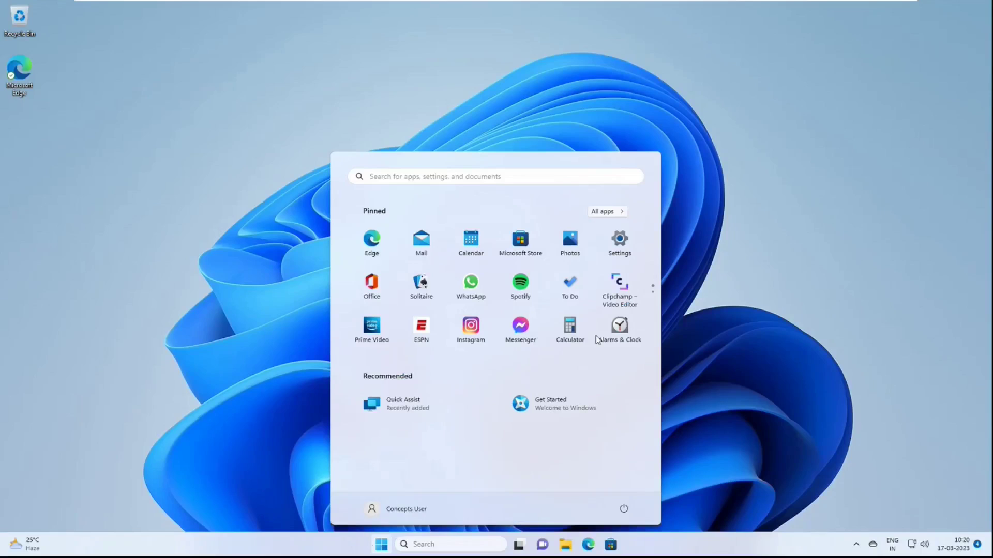
click(618, 243)
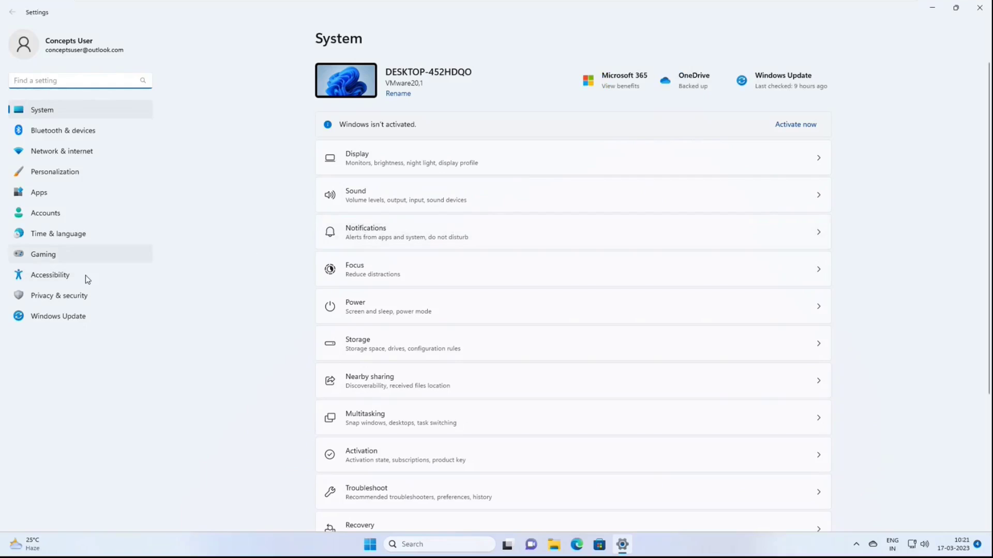
Step: Go to Accounts > Access work or school and start connecting a work or school account
click(54, 209)
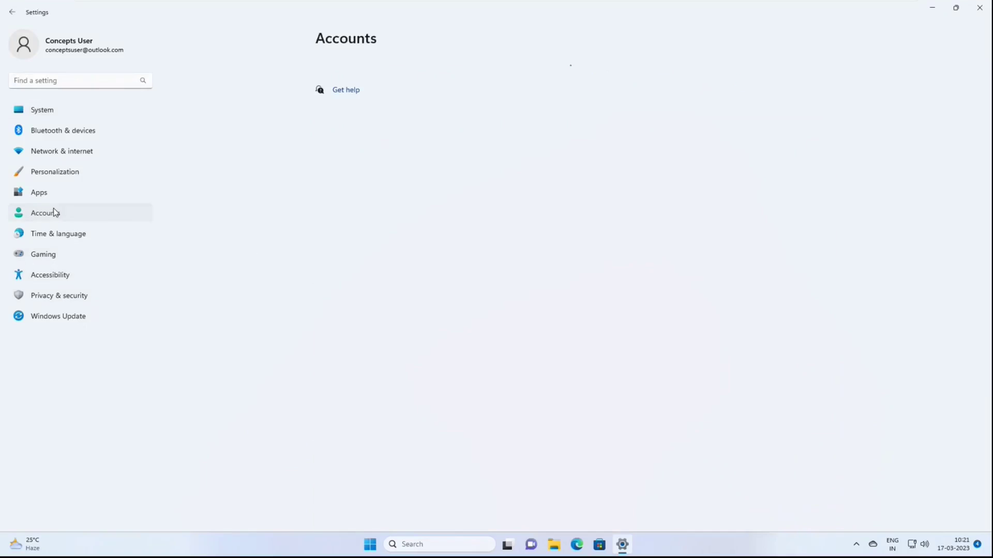
scroll(465, 277, down, 3)
scroll(465, 277, down, 2)
click(400, 261)
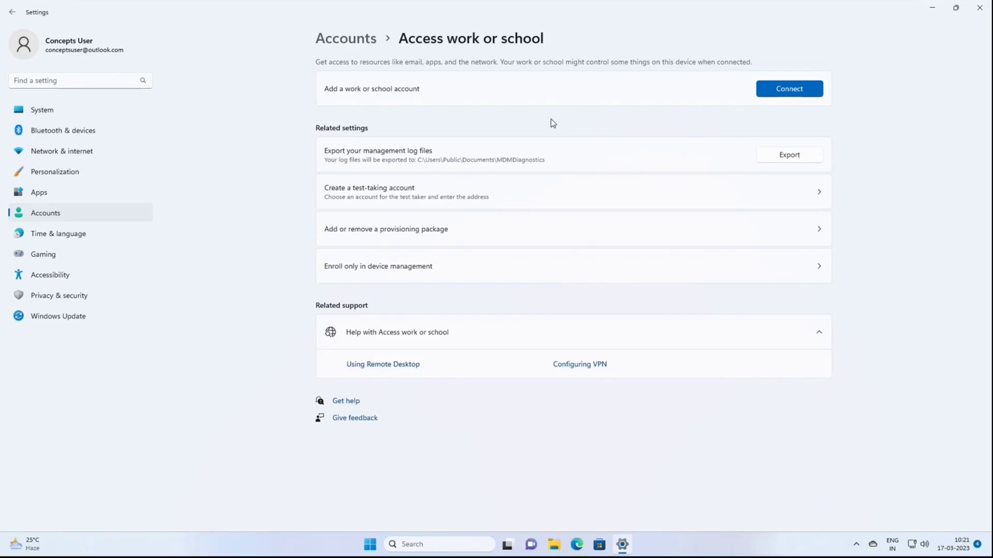
click(789, 91)
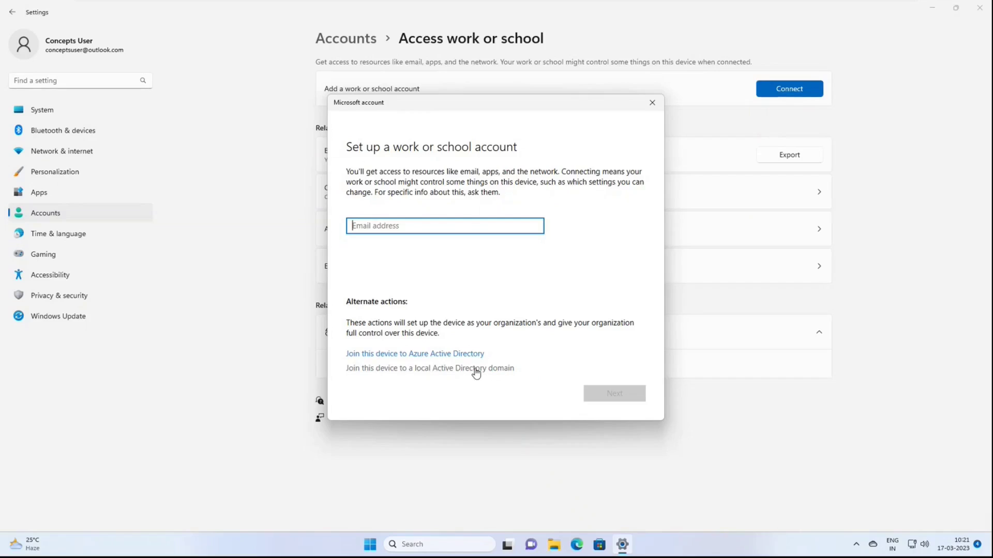
Step: Cancel the work or school account setup, including the Enroll only in device management dialog
click(651, 103)
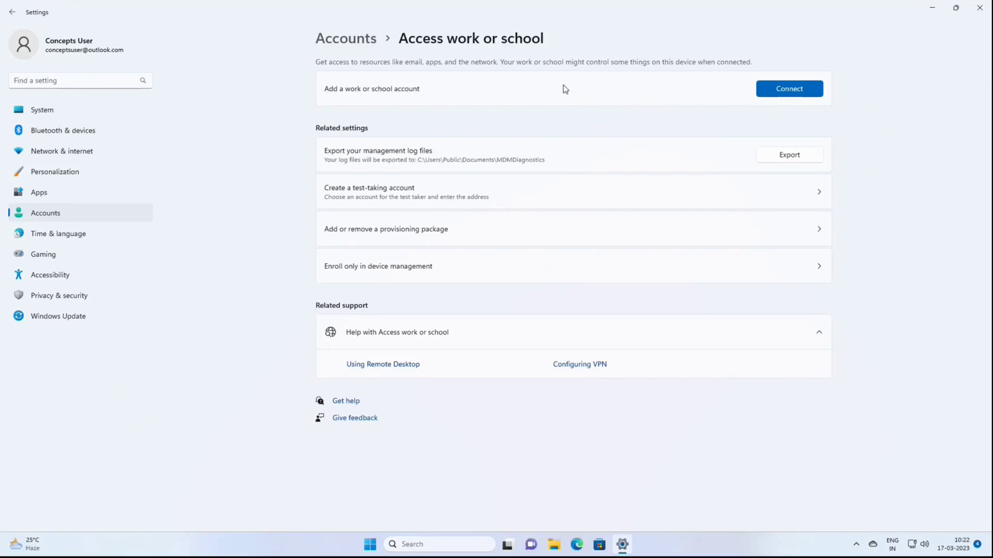
click(389, 274)
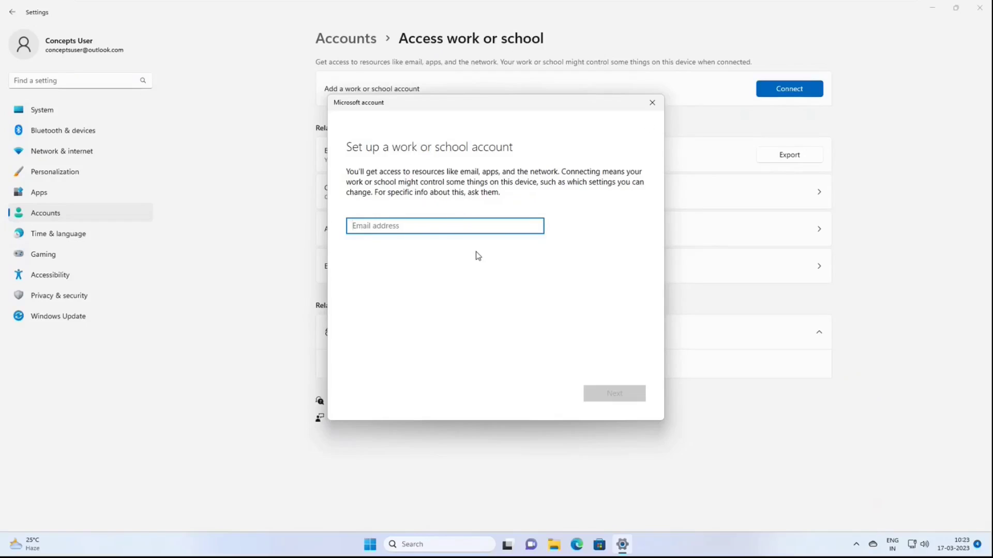
click(652, 102)
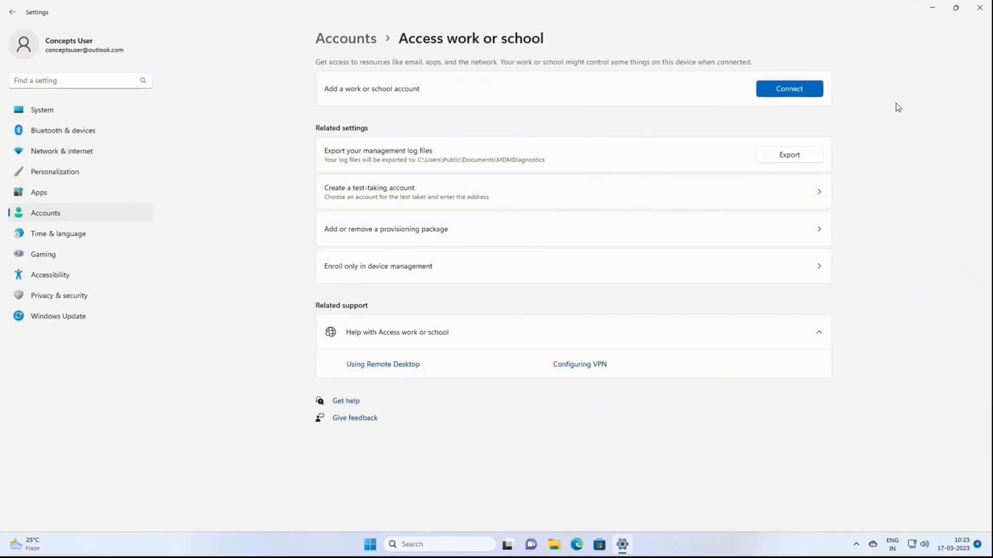
Step: Minimize Settings, launch Microsoft Store from Start search, and maximize it
click(924, 9)
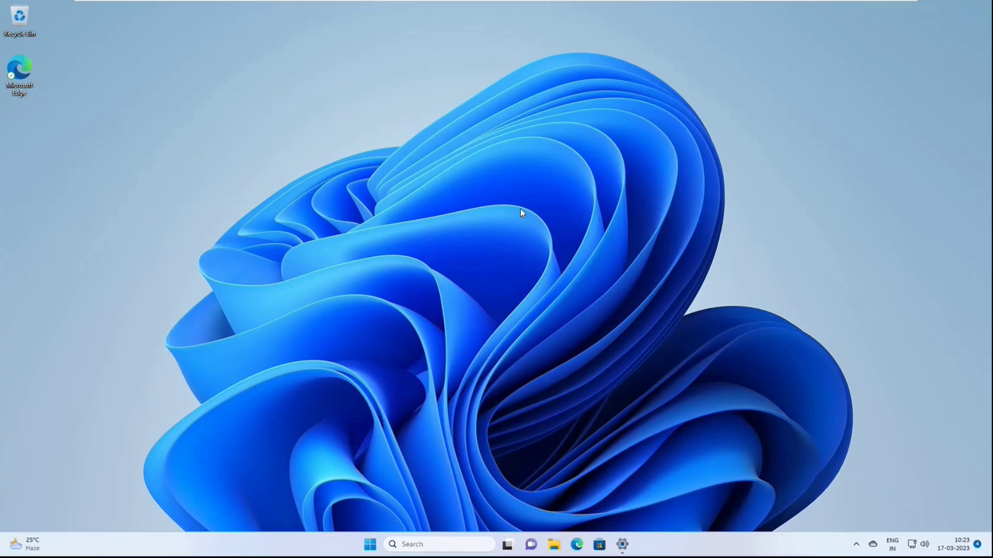
click(370, 545)
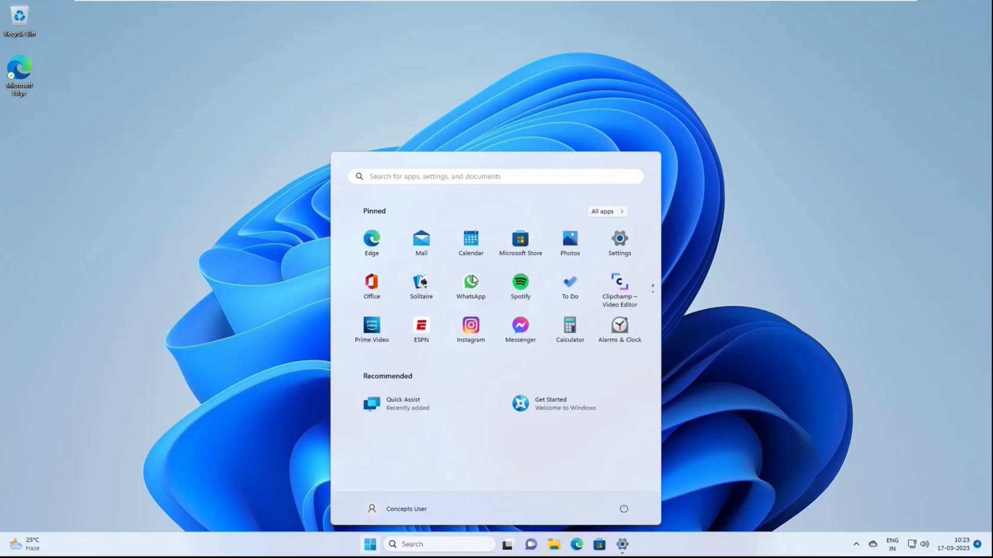
click(498, 178)
text(microsoft store)
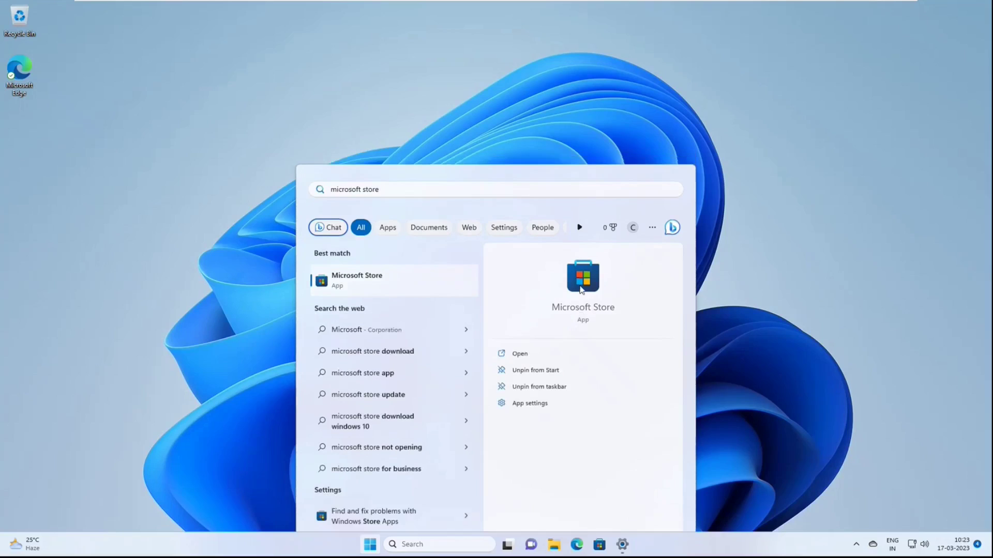
click(580, 289)
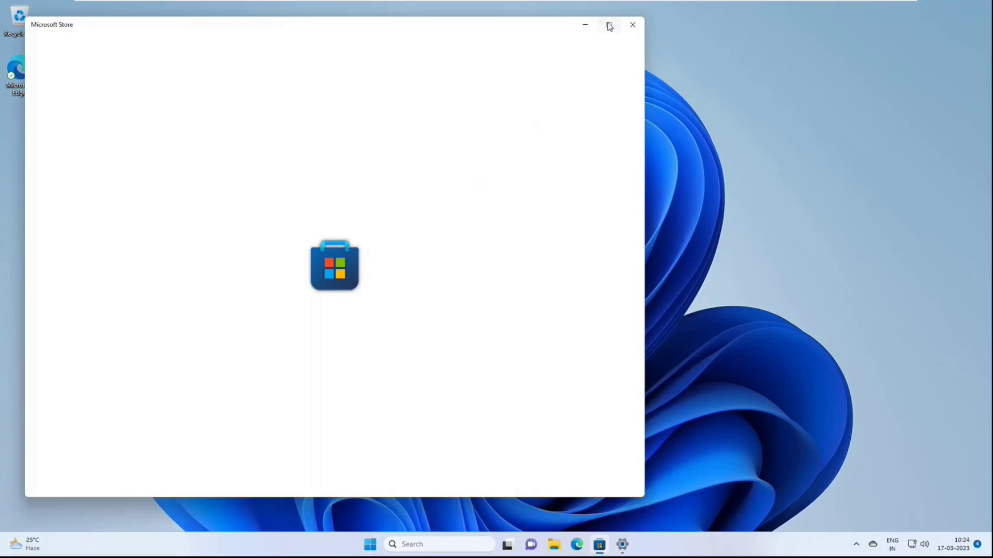
click(610, 27)
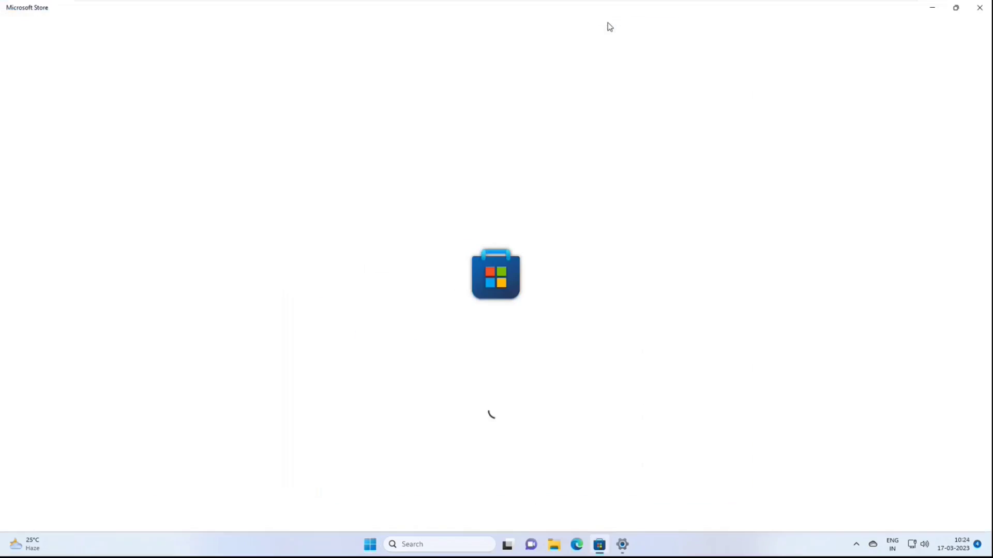
Step: Search the Store for 'company portal' and open the Company Portal app
click(485, 10)
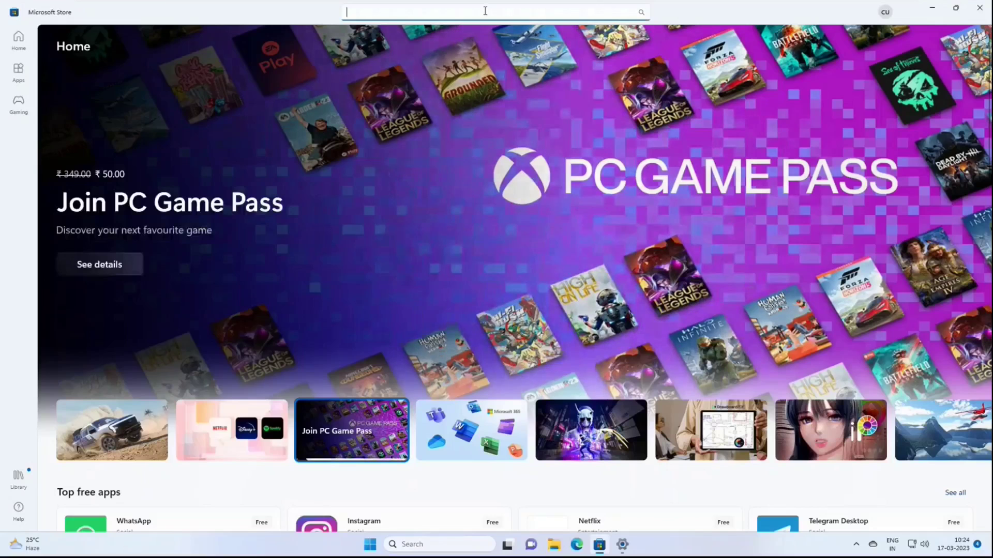
text(company)
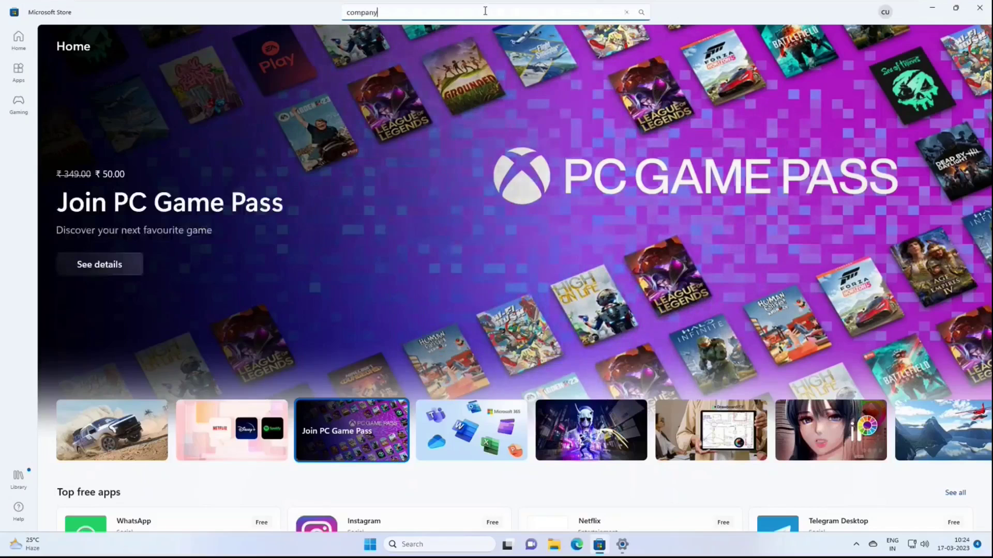
text( portal)
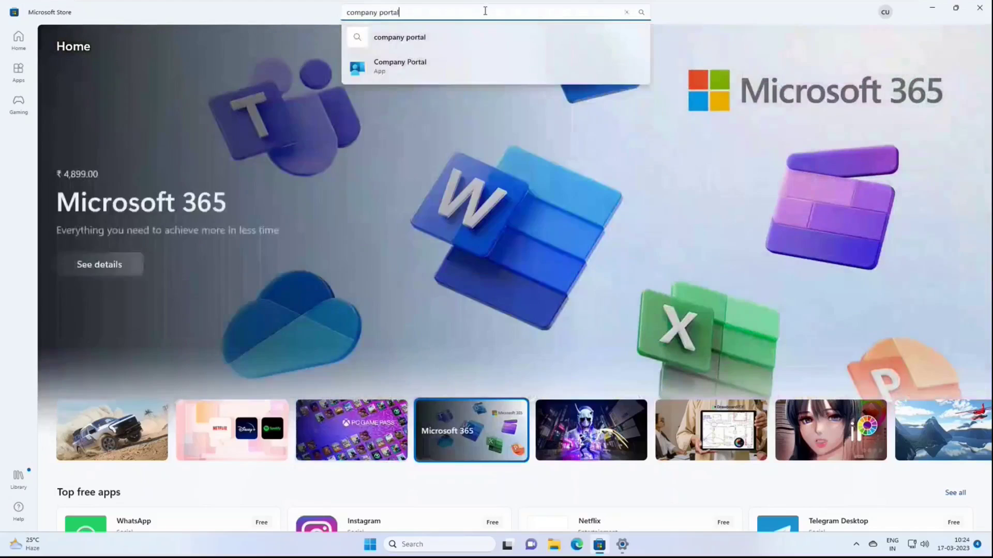
click(393, 69)
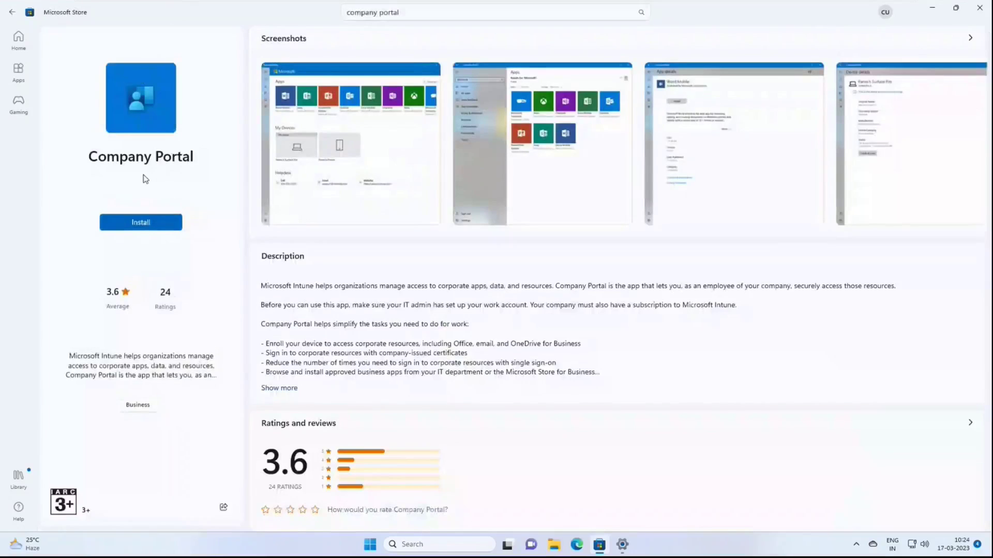
Step: Install Company Portal from Microsoft Store, launch it, and maximize its window
click(139, 223)
click(137, 227)
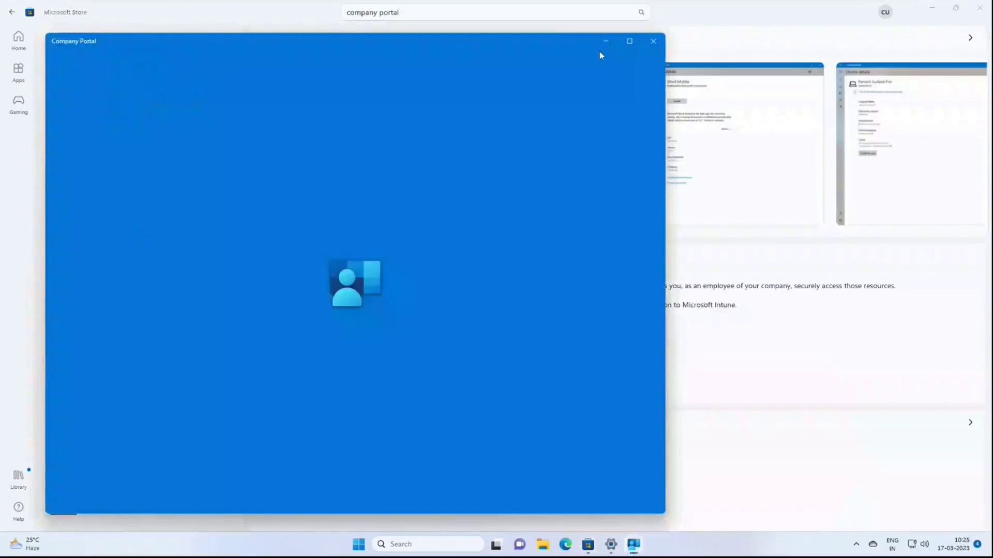
click(627, 45)
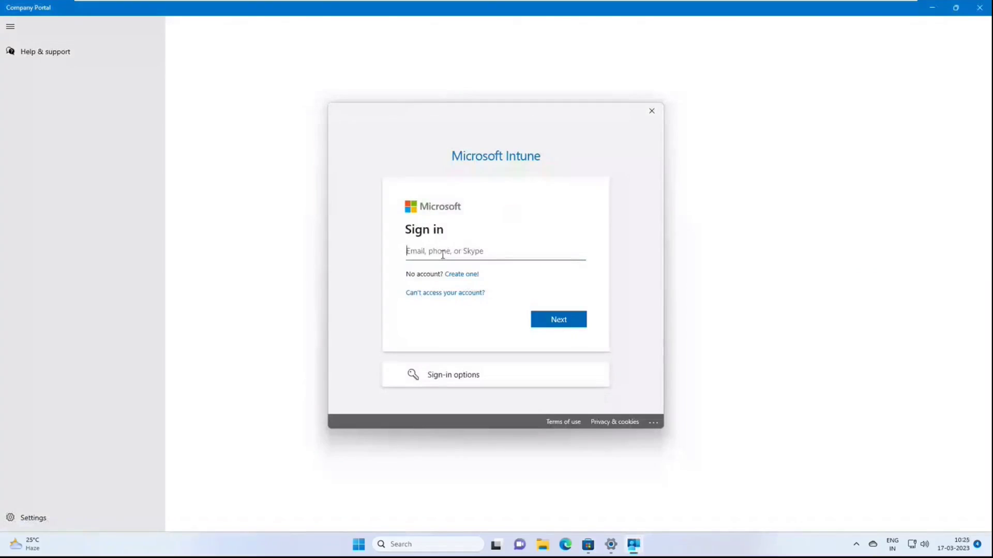
Step: Sign in with the work account's e-mail and password, then allow organization management of the device
click(539, 321)
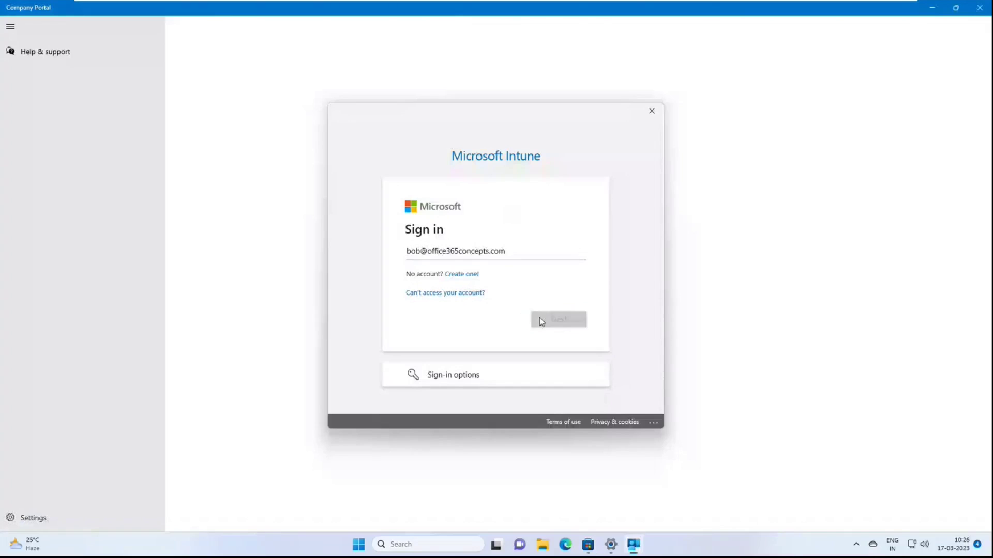
text(•••••••••)
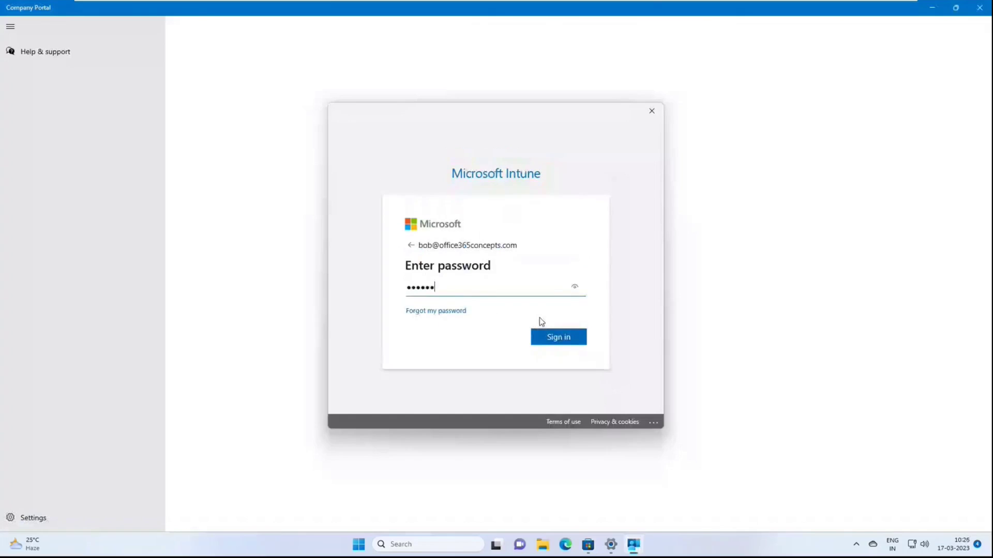
text(•)
click(565, 336)
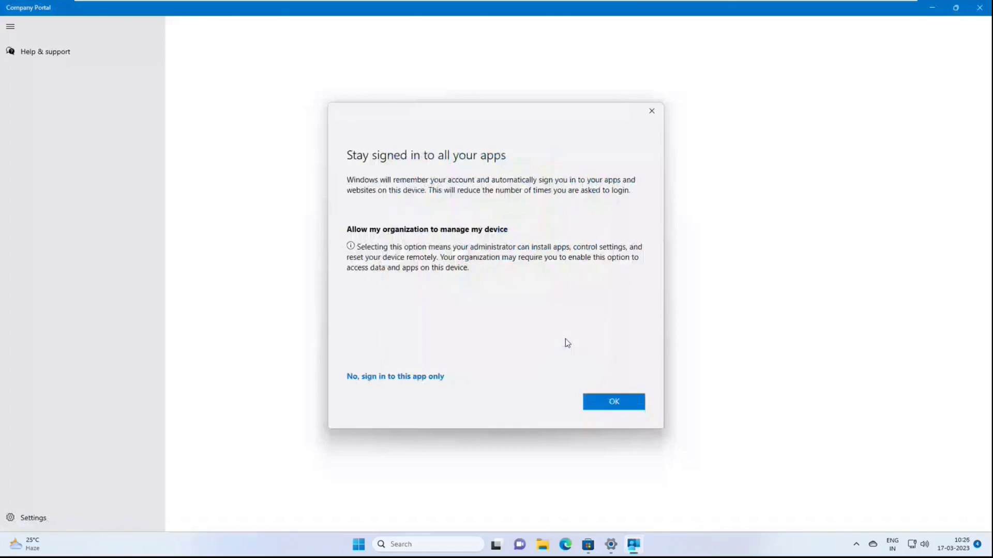
click(596, 405)
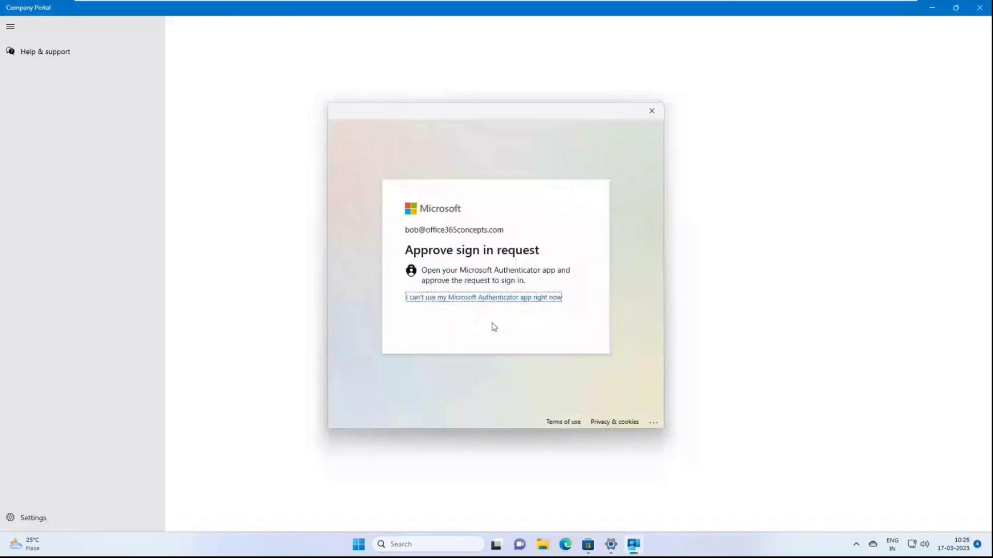
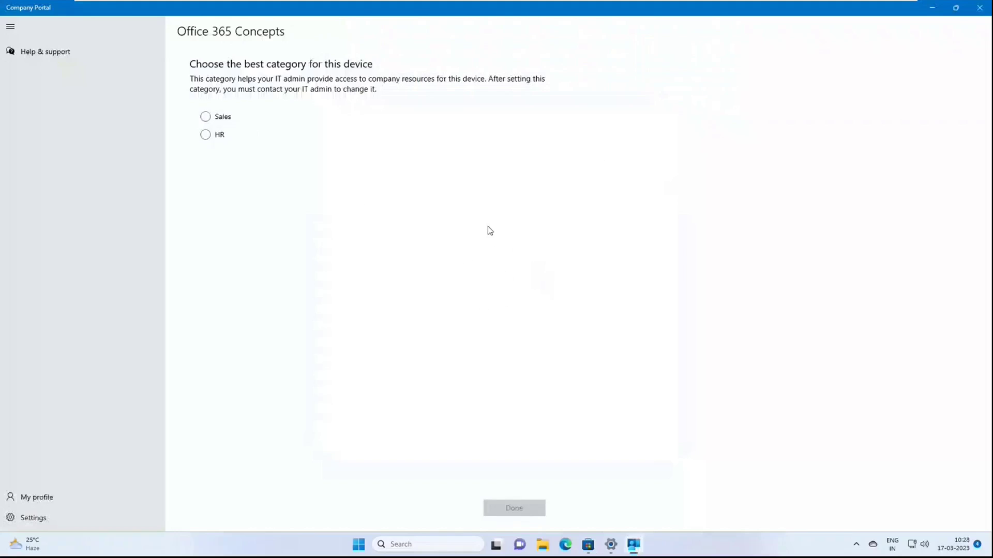
Step: Choose Sales as the device category and confirm it with Done
click(204, 117)
click(514, 508)
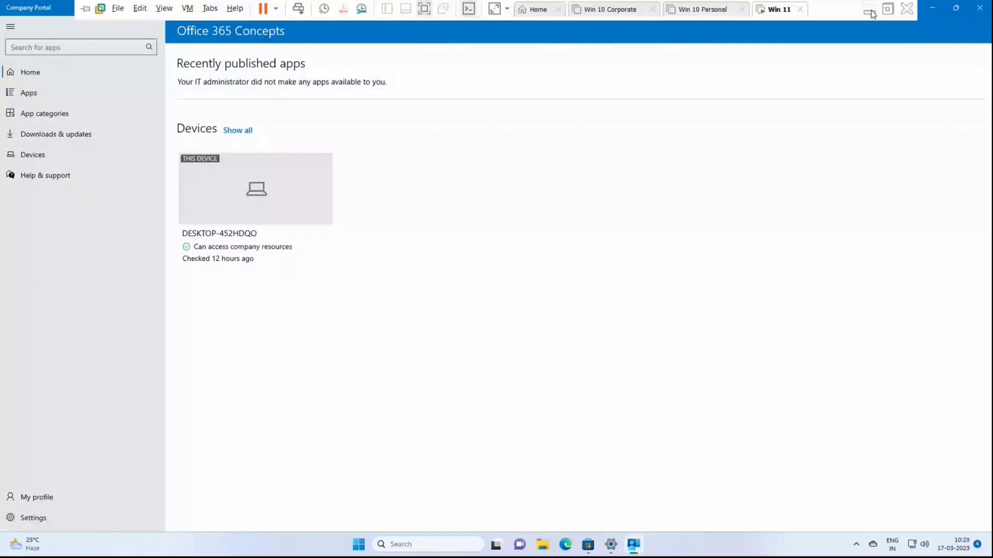
Step: Leave the VM and close the Personal windows Devices rules, back to All groups
click(869, 11)
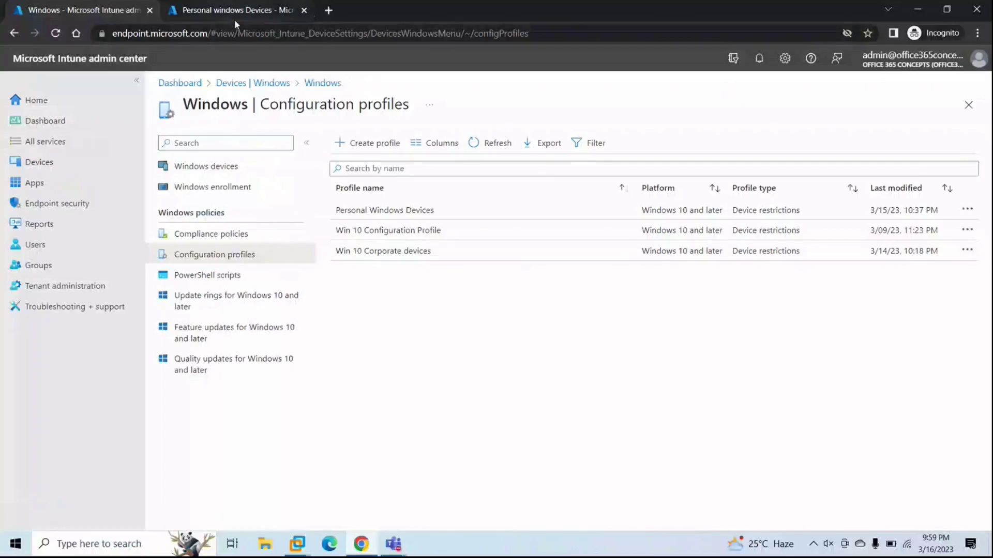
click(235, 19)
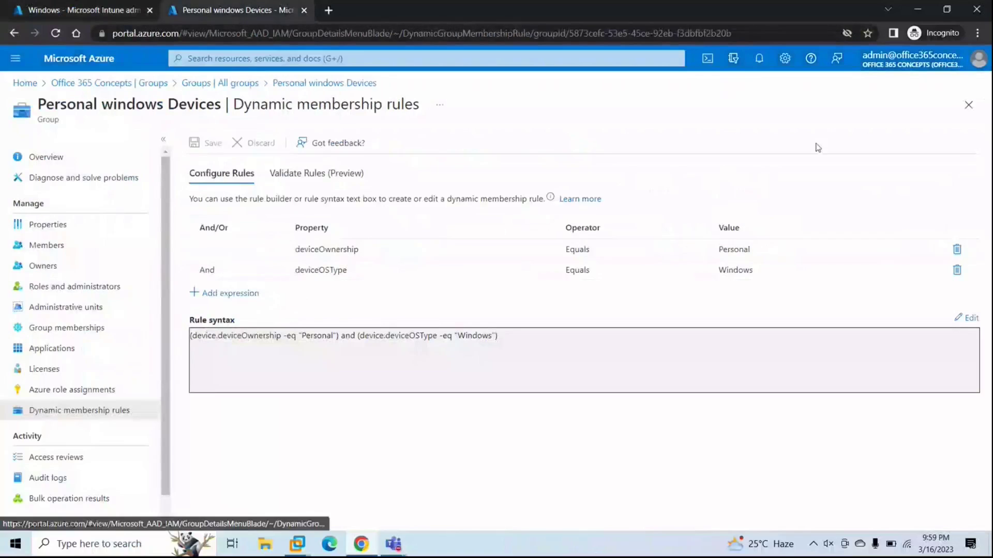
click(968, 105)
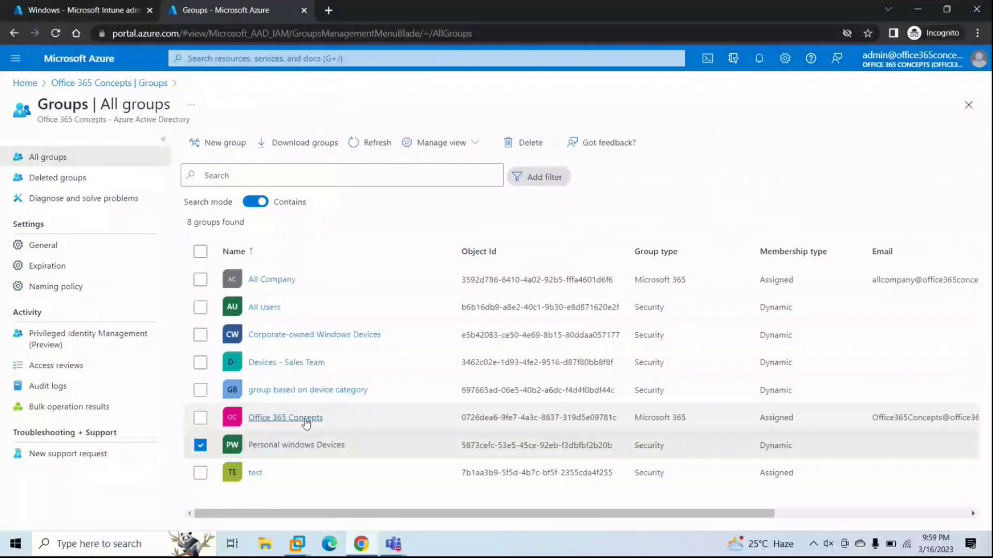
click(200, 445)
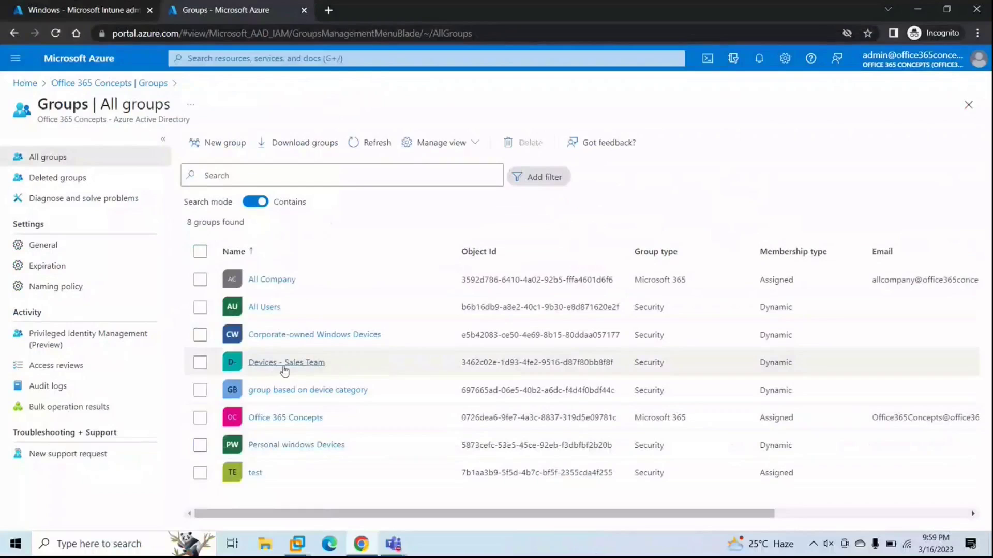
Step: Check the Devices - Sales Team rule deviceCategory equals Sales, then return to the Win 11 VM
click(283, 363)
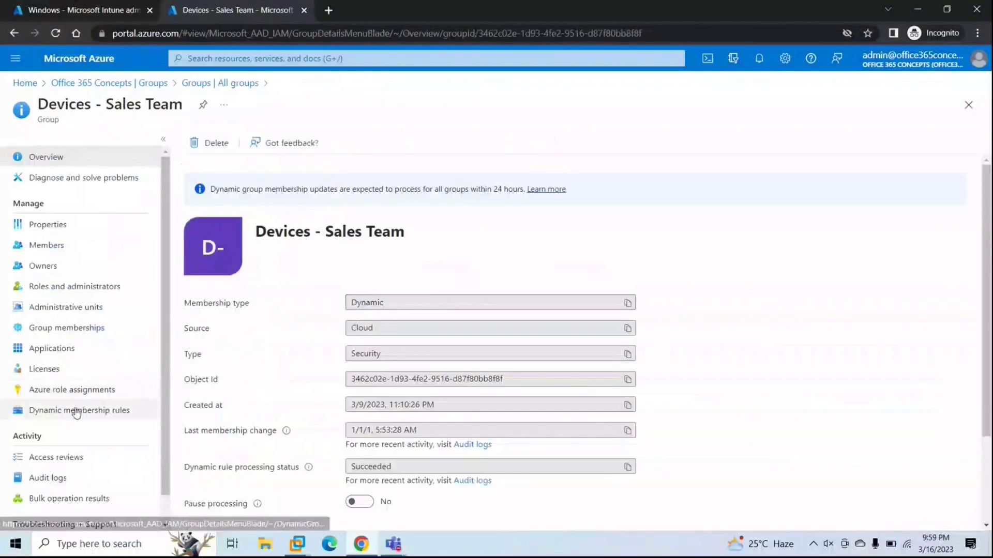
click(77, 411)
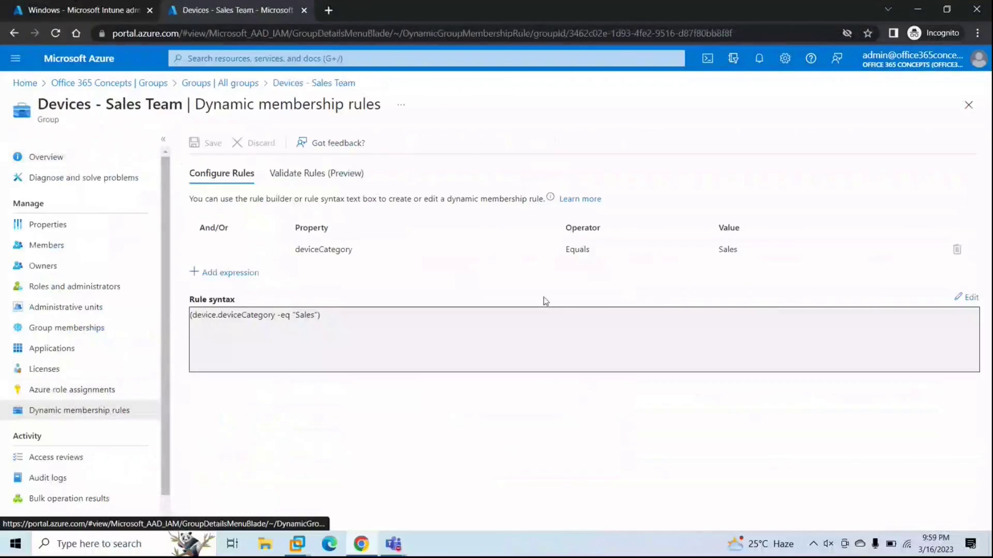
click(308, 257)
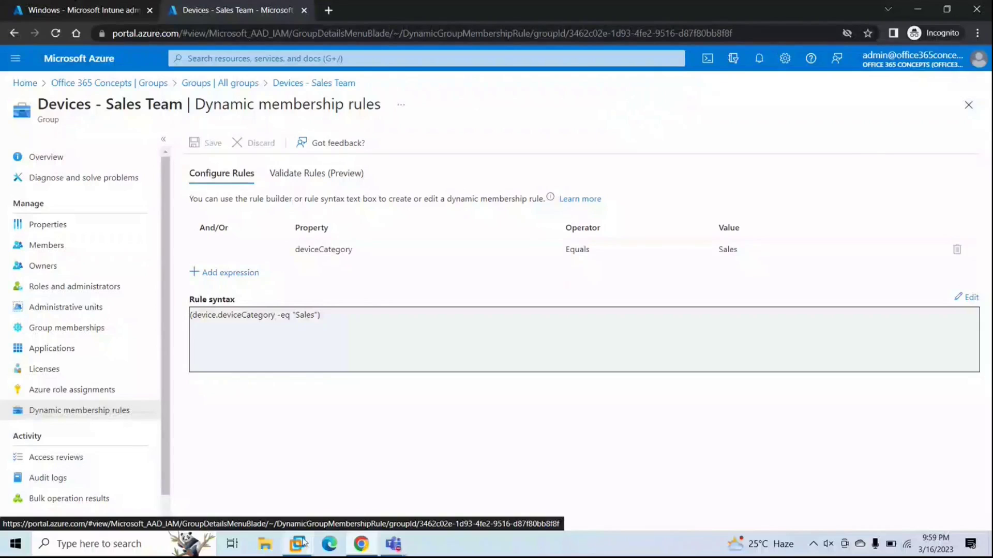
mouse_move(297, 544)
click(505, 474)
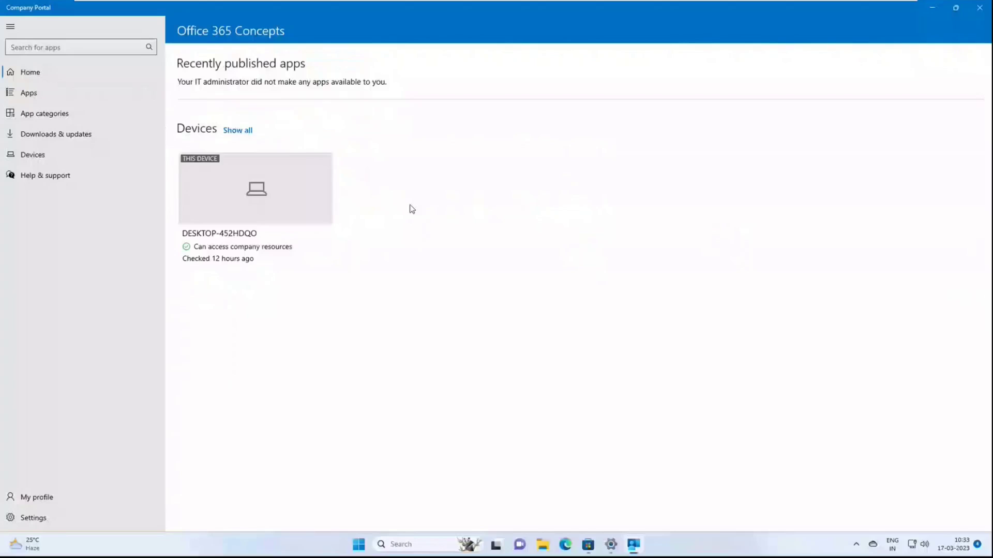
Step: Review available apps, start a Company Portal sync, and bring up Access work or school
click(31, 94)
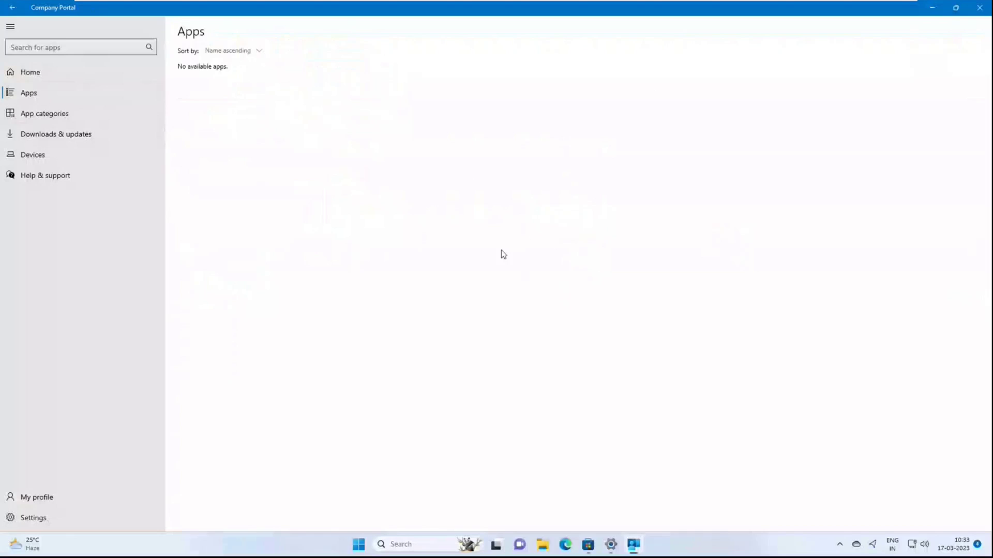
click(41, 524)
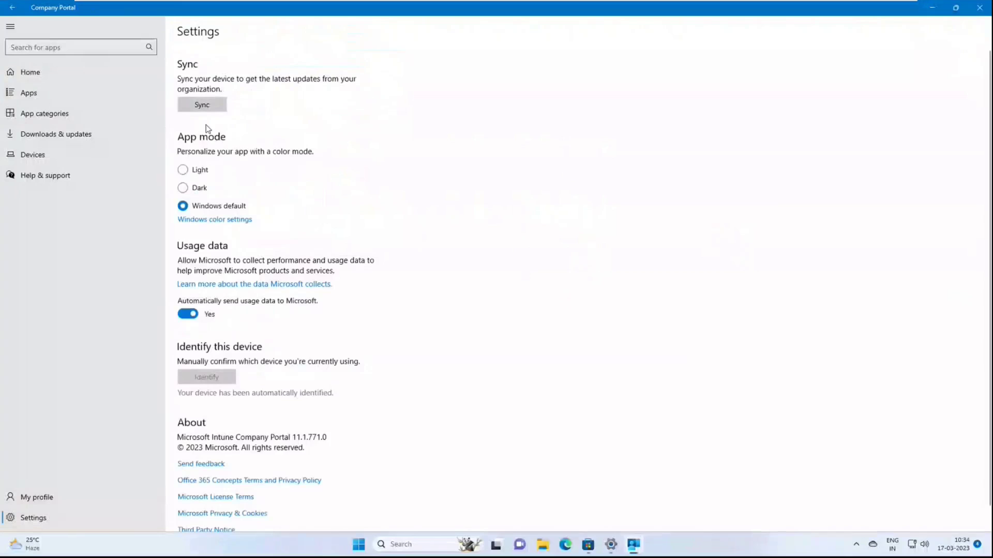
click(211, 105)
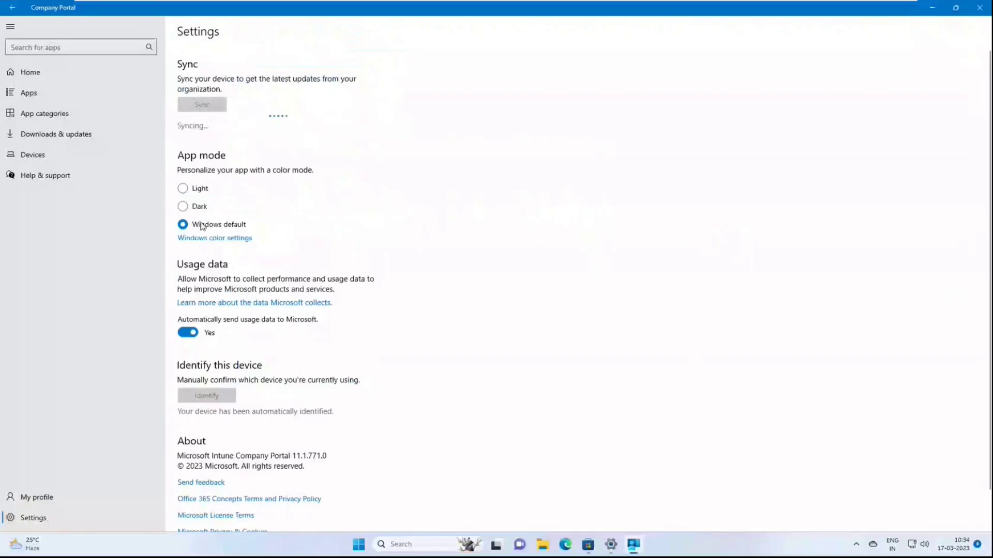
scroll(356, 320, down, 1)
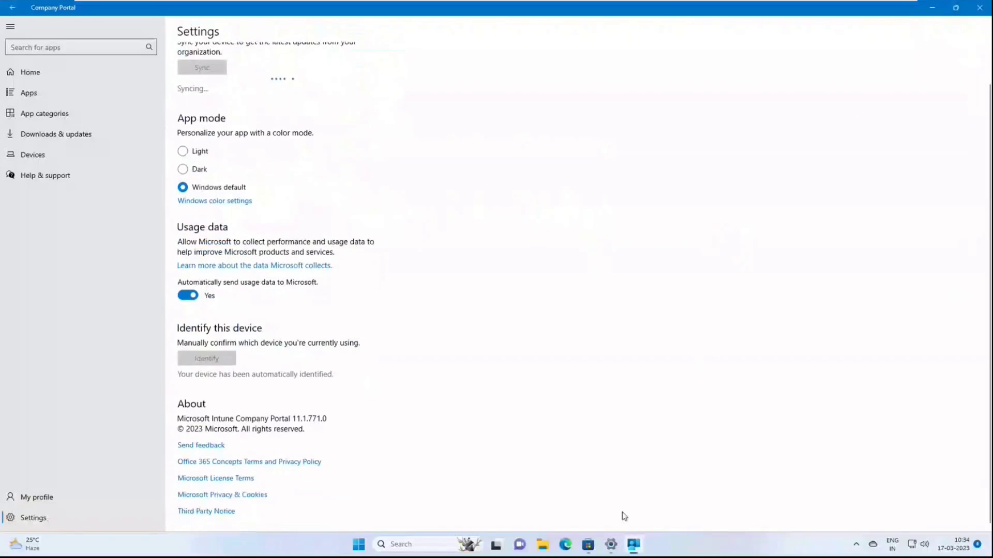
click(611, 545)
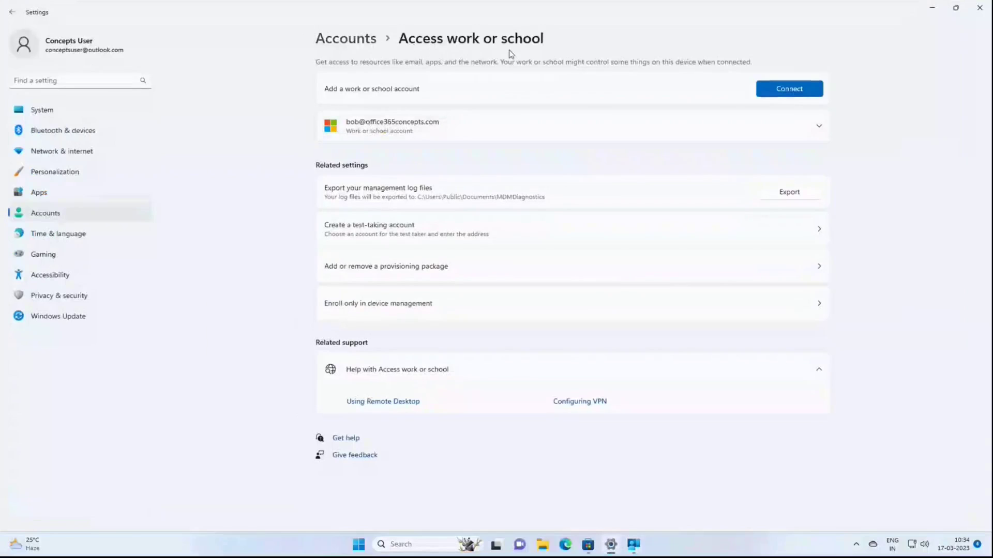
Step: Sync the work account from its Info page and export management logs to MDMDiagnostics
click(476, 120)
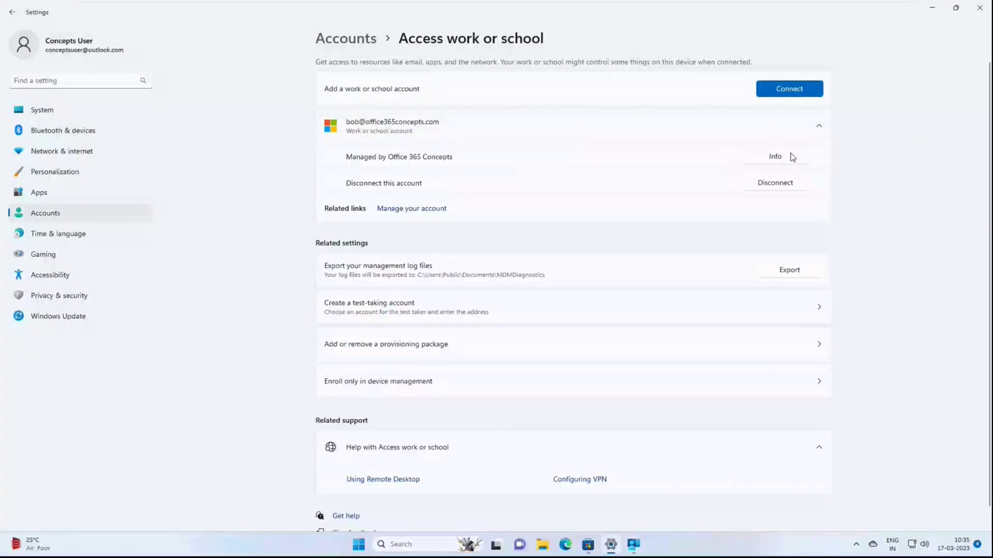
click(792, 157)
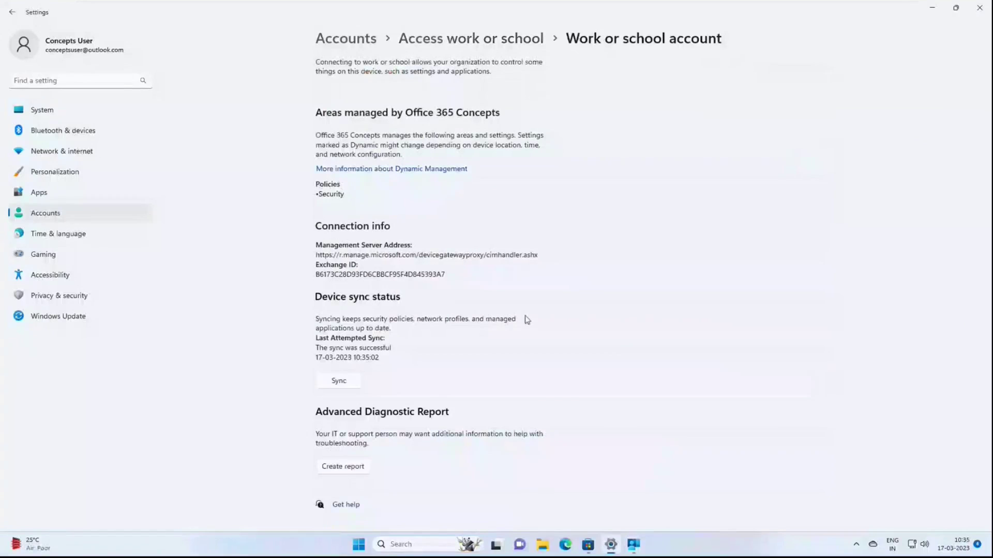
click(339, 381)
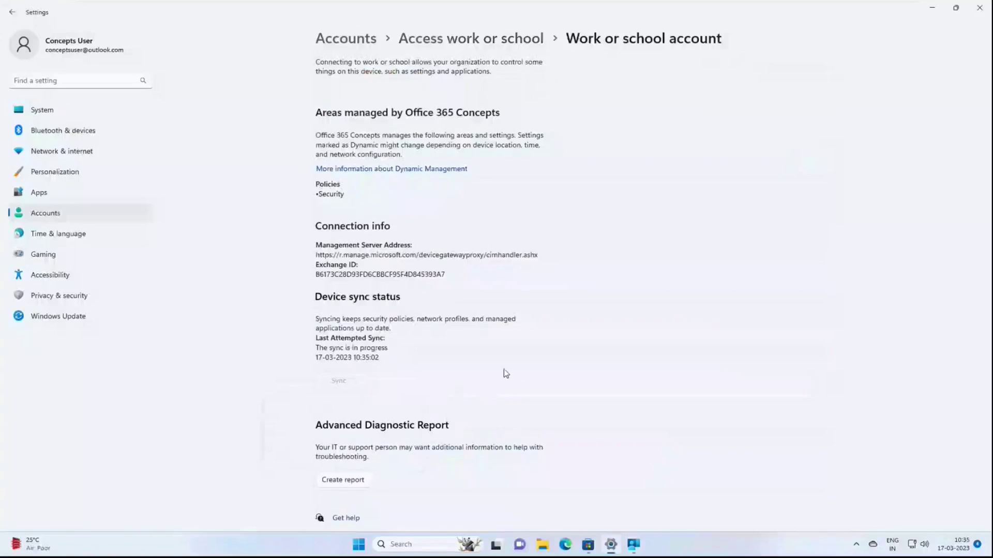
click(349, 480)
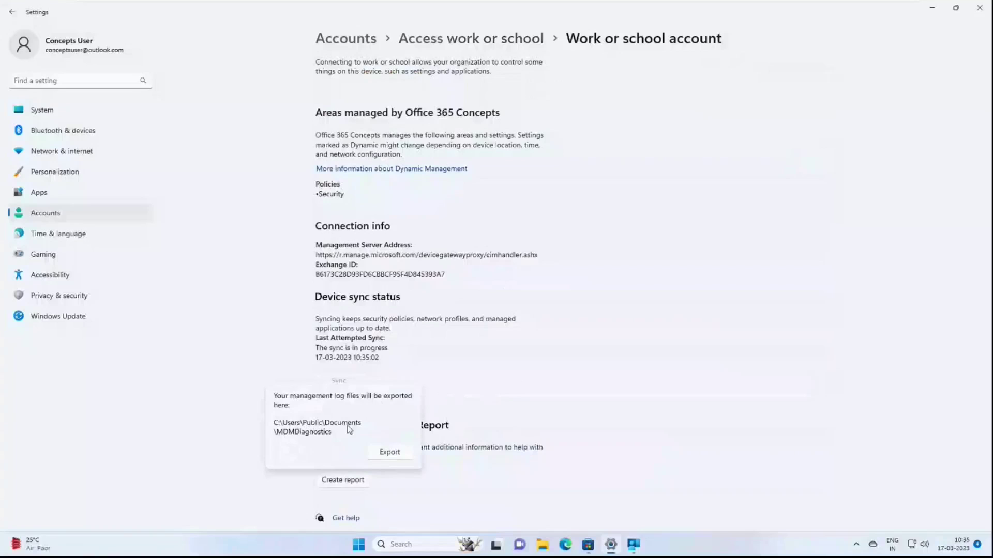
click(389, 453)
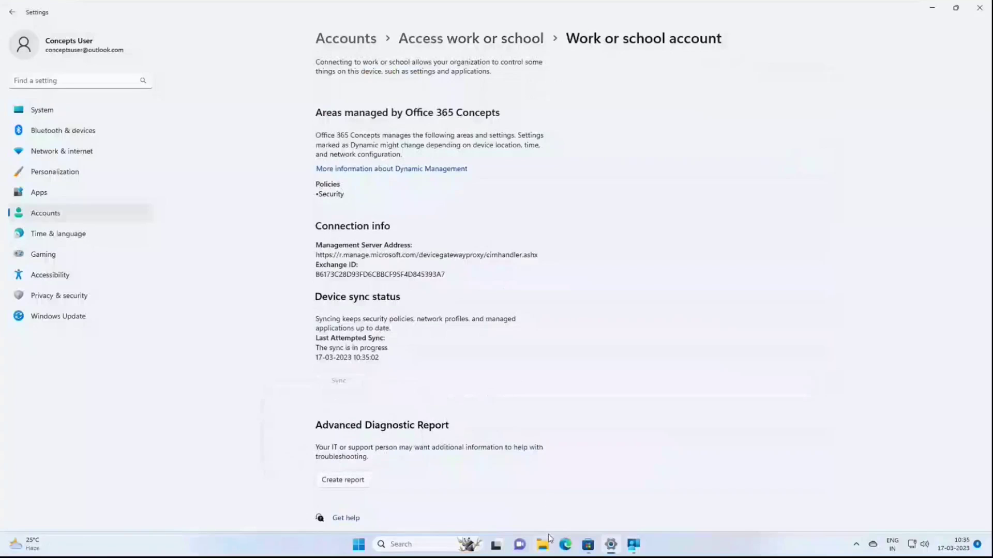
Step: Browse to C:\Users\Public\Documents\MDMDiagnostics and open MDMDiagReport in Edge
click(548, 541)
click(248, 357)
click(360, 221)
double_click(360, 221)
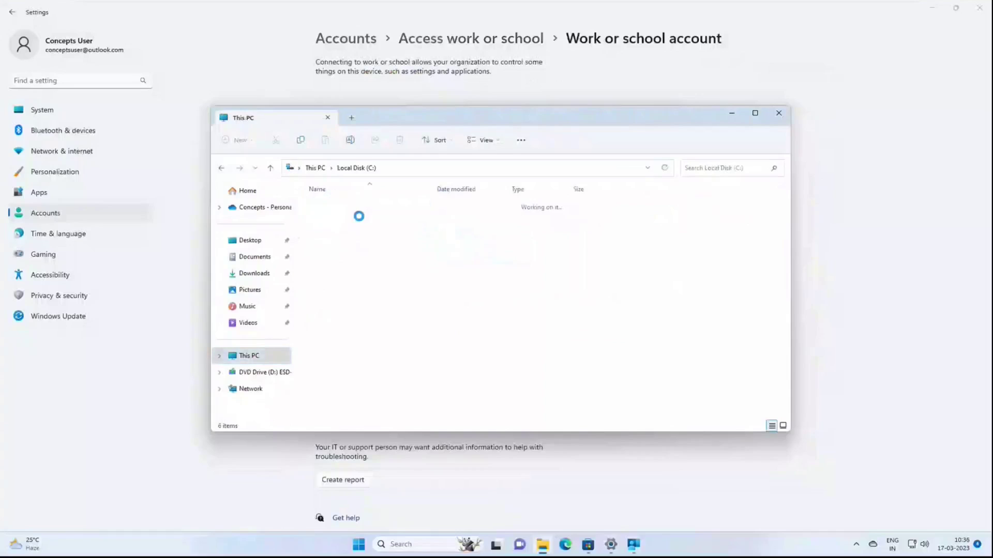
double_click(318, 253)
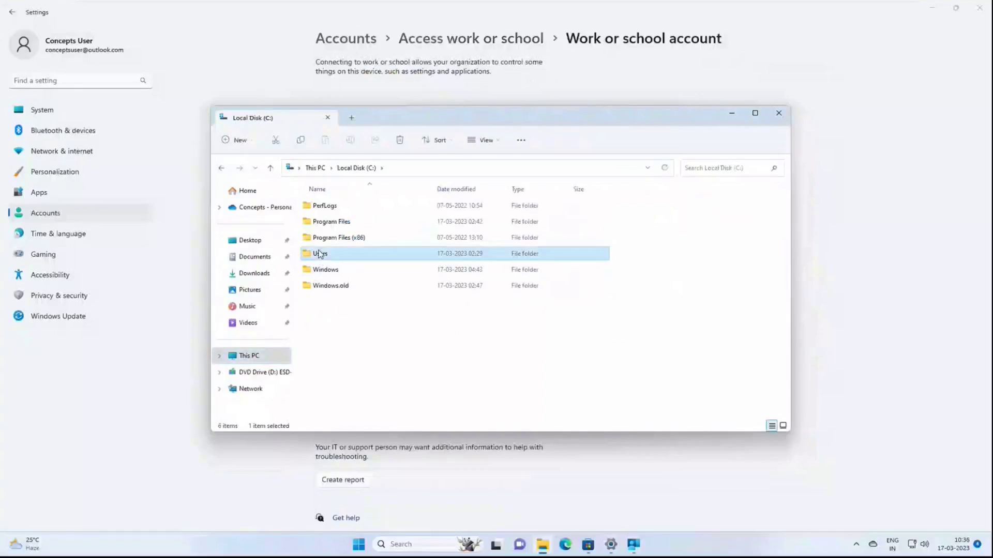
double_click(324, 223)
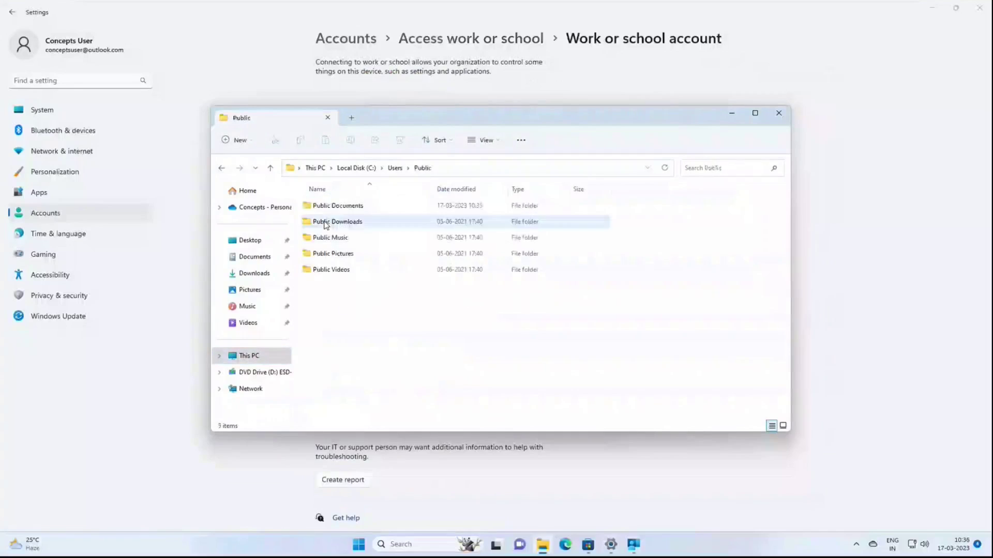
double_click(335, 206)
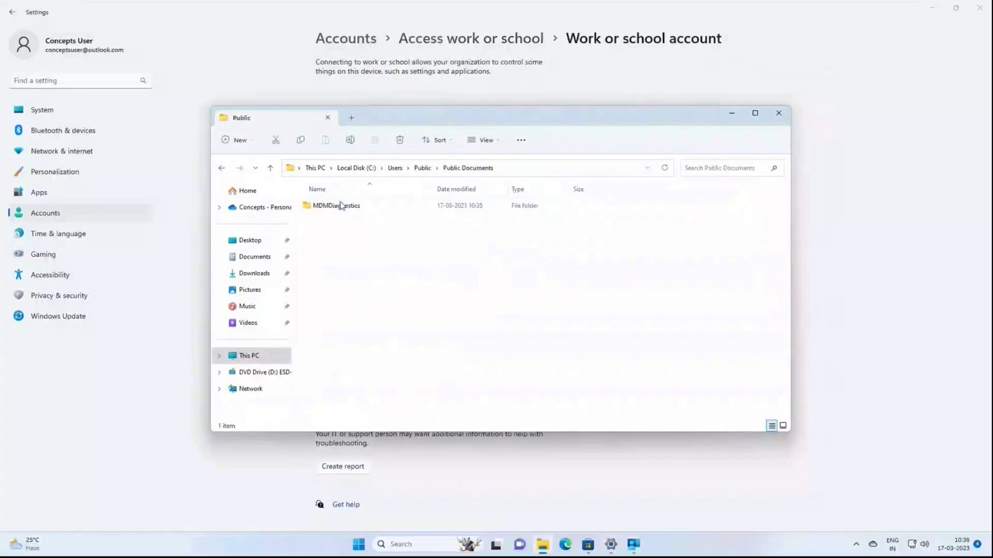
double_click(336, 206)
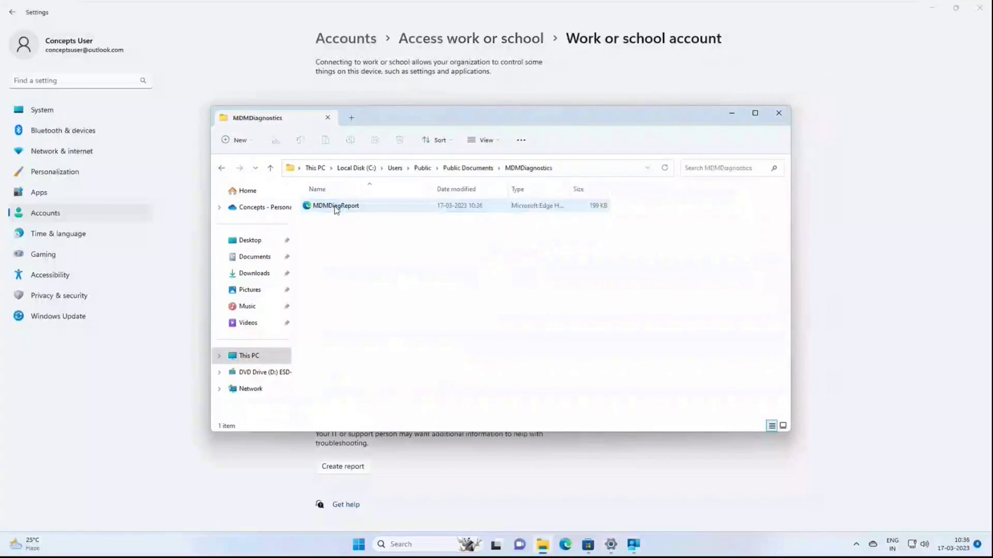
click(336, 206)
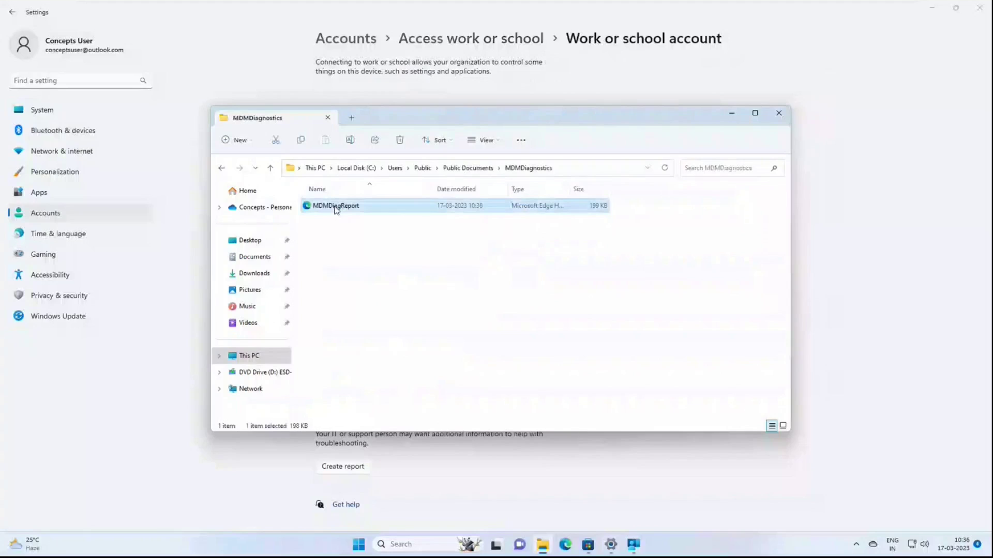
double_click(336, 205)
double_click(447, 199)
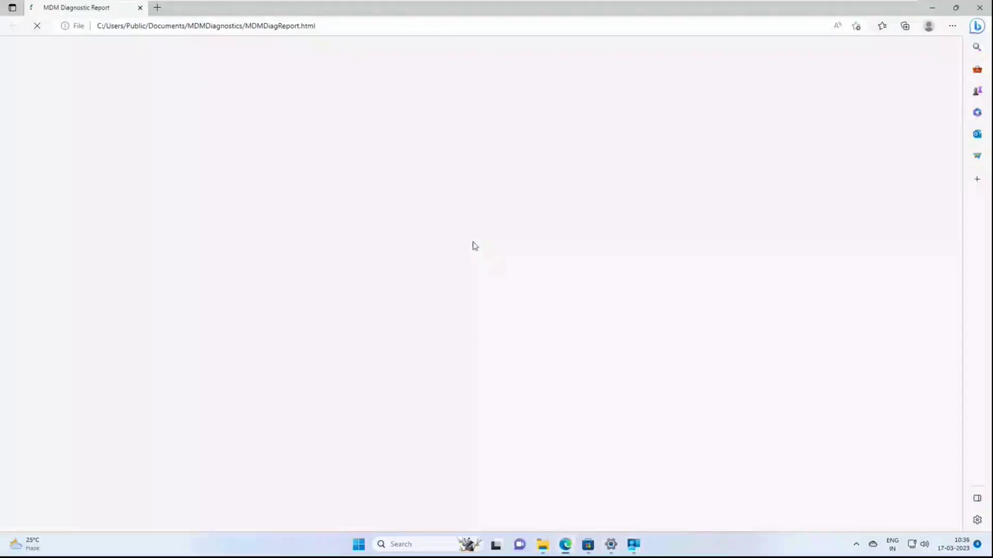
Step: Scroll the MDM Diagnostic Report down to the Bluetooth and Browser policies, then minimize Edge
scroll(474, 247, down, 8)
scroll(476, 251, down, 20)
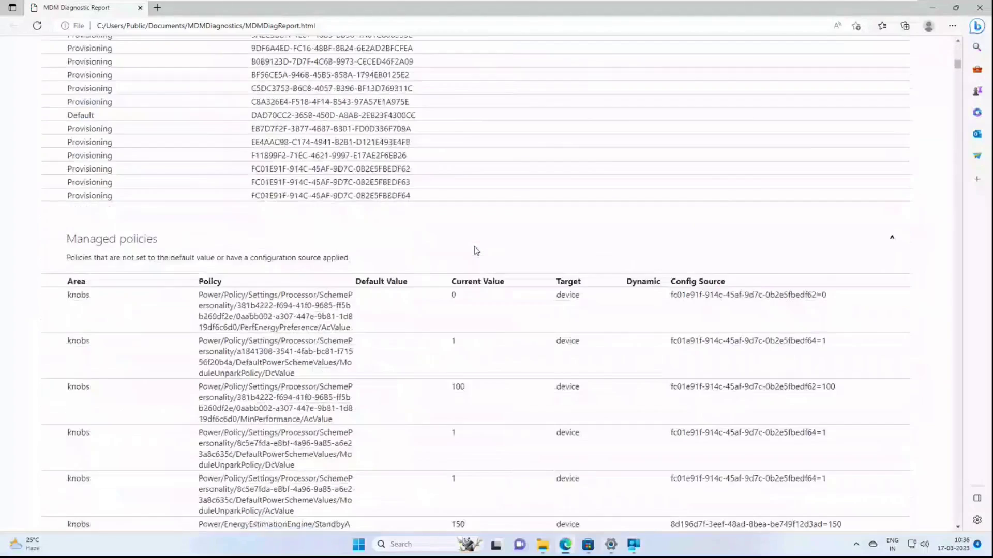
scroll(476, 250, down, 20)
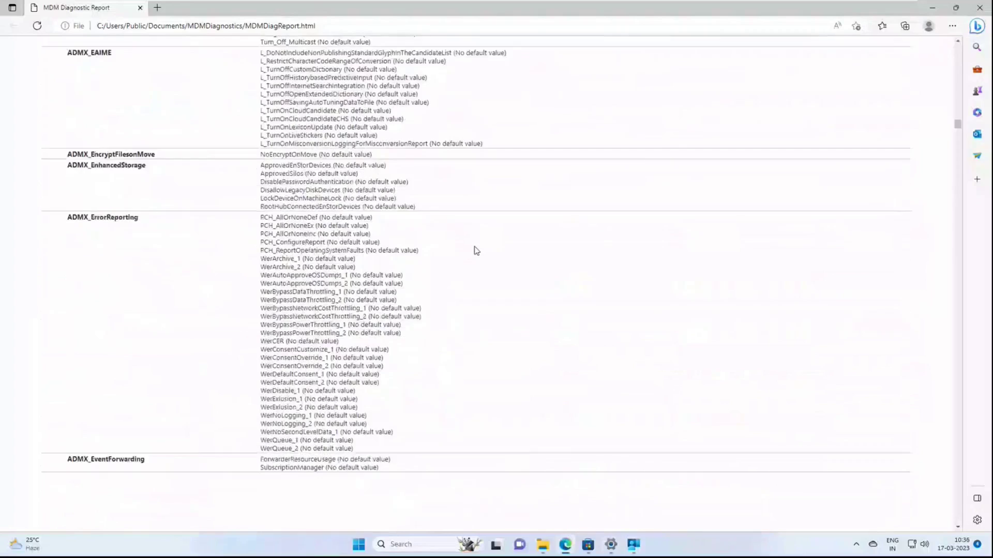
scroll(477, 251, down, 20)
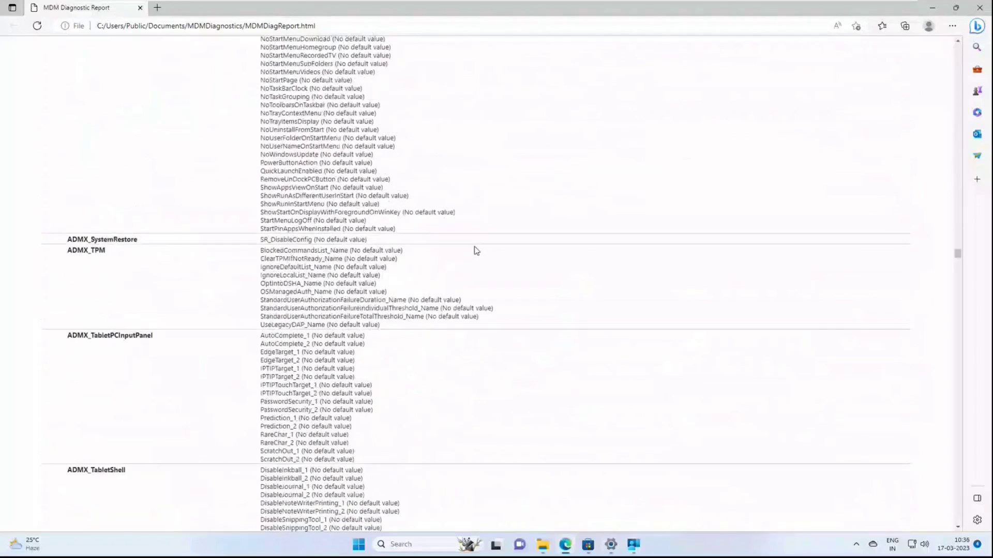
scroll(477, 251, down, 20)
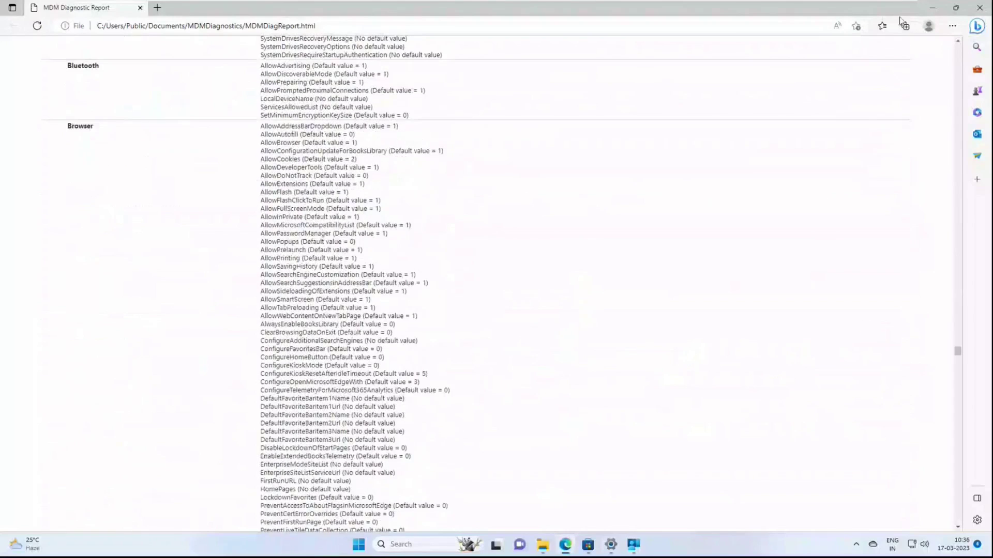
click(932, 7)
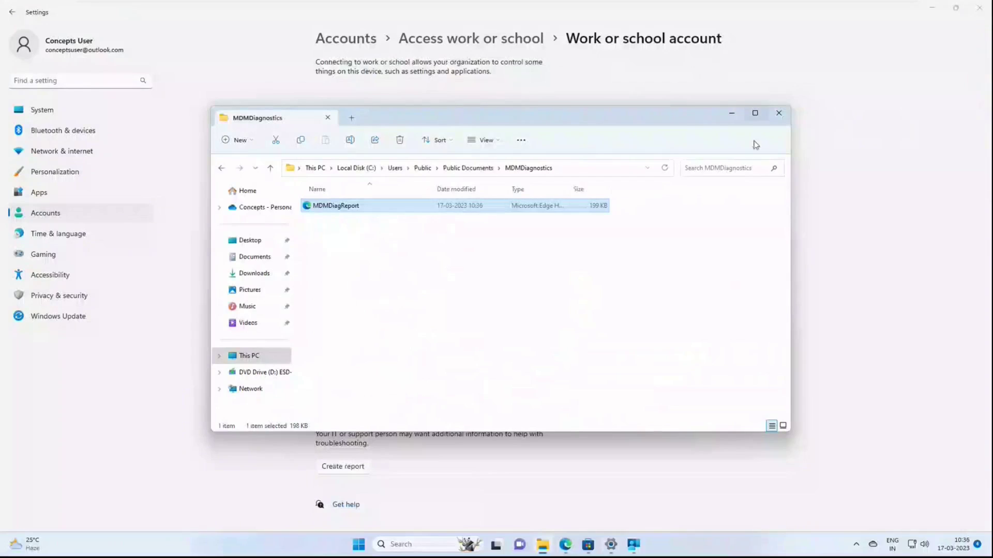
Step: Close File Explorer and launch a maximized Command Prompt with Win+R cmd
click(779, 112)
key(super+r)
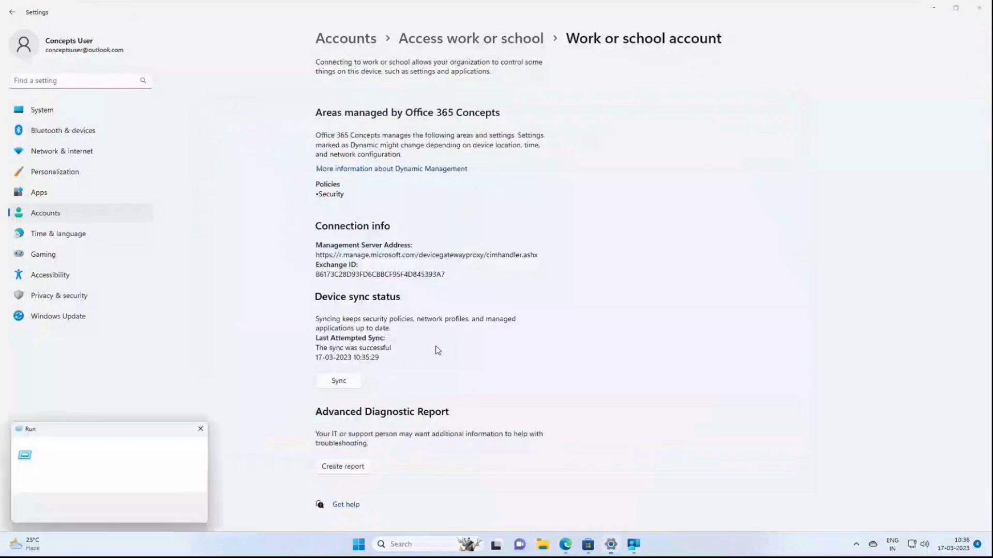
text(cmd)
key(Return)
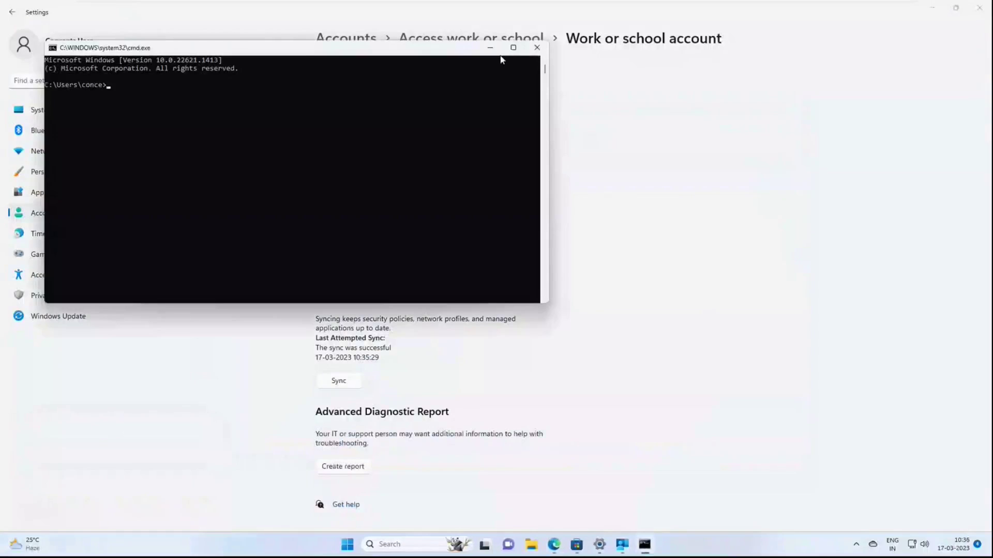
click(513, 47)
Step: Run dsregcmd /status and highlight the WorkplaceJoined : YES and WorkplaceMdmUrl lines
ctrl+scroll(227, 237, up, 5)
text(dsregcmd /status)
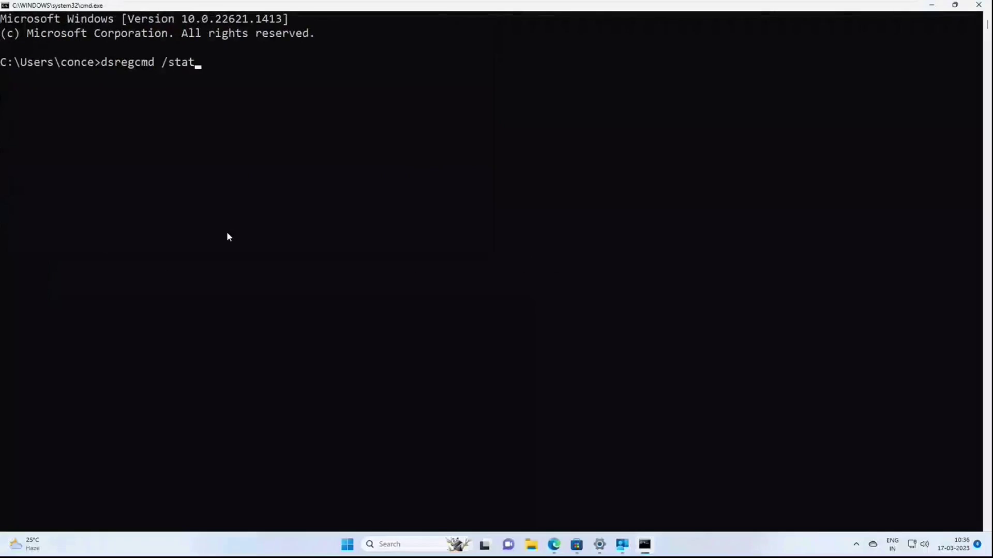
key(Return)
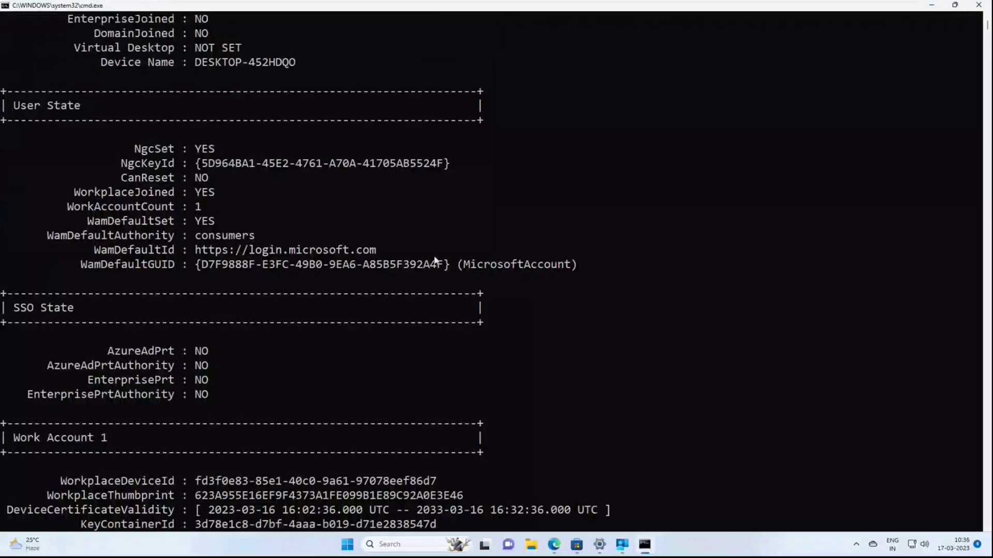
scroll(454, 262, up, 4)
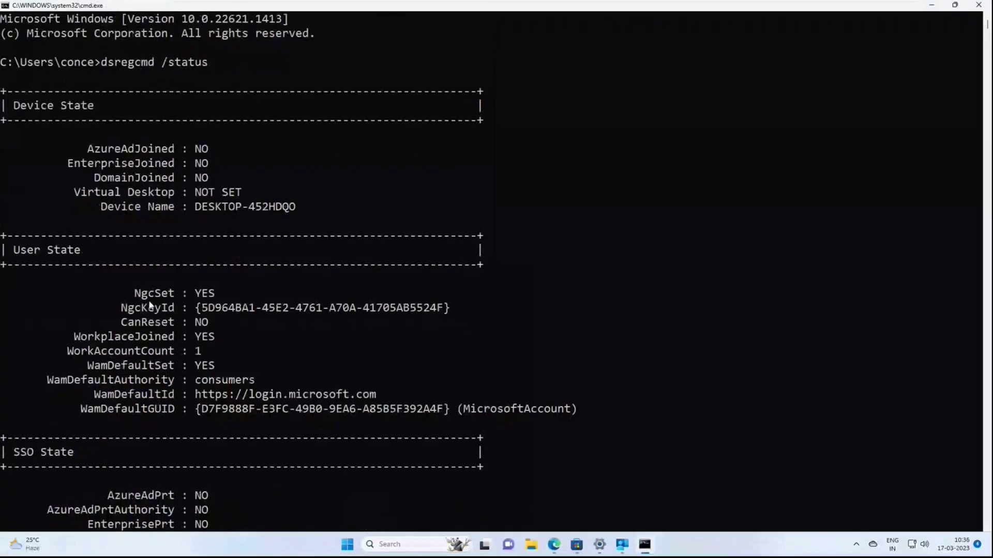
scroll(251, 268, down, 1)
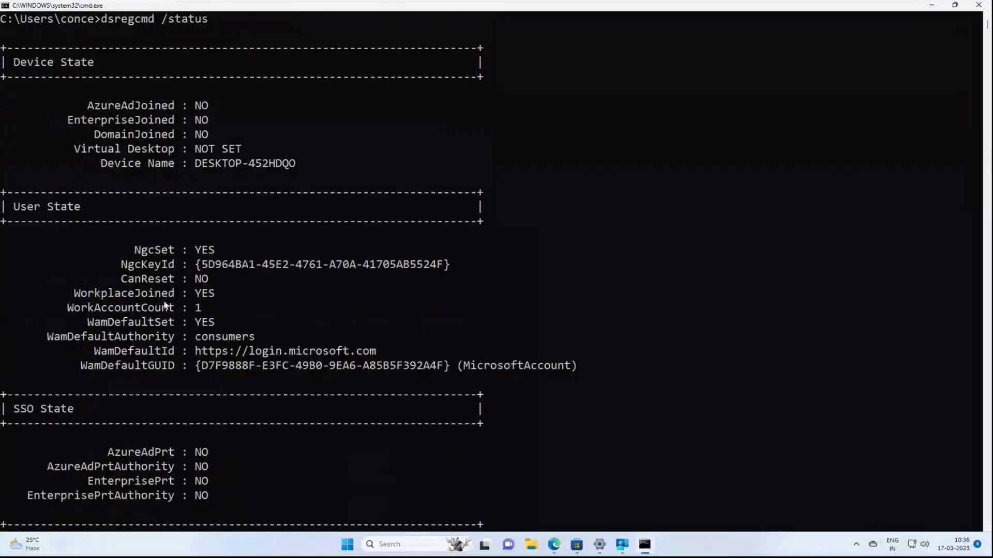
drag(75, 288, 232, 298)
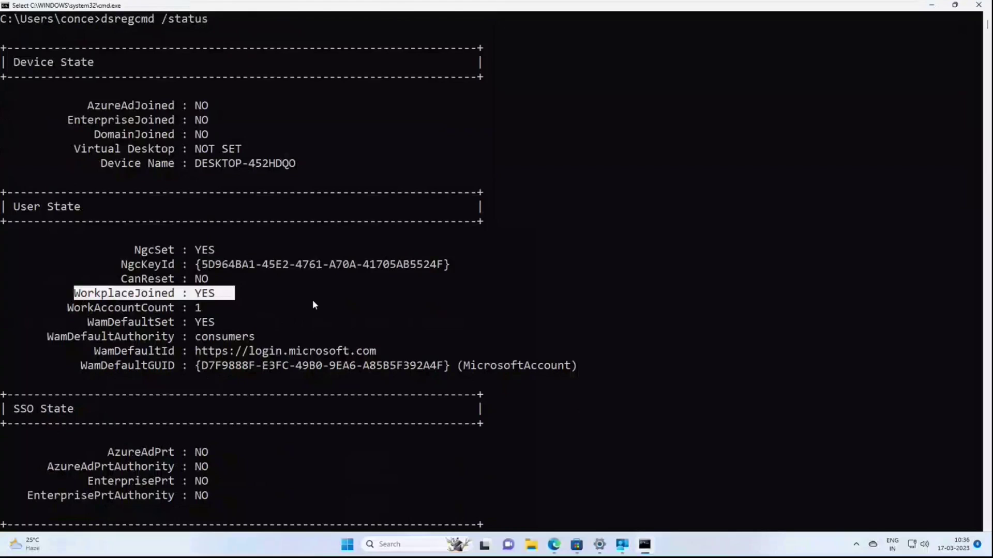
scroll(312, 305, down, 8)
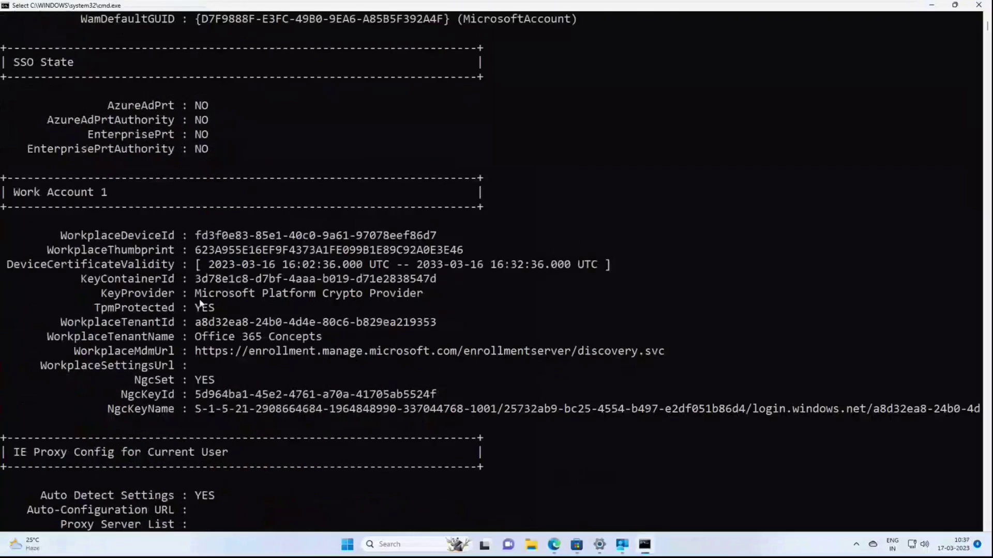
drag(73, 351, 660, 353)
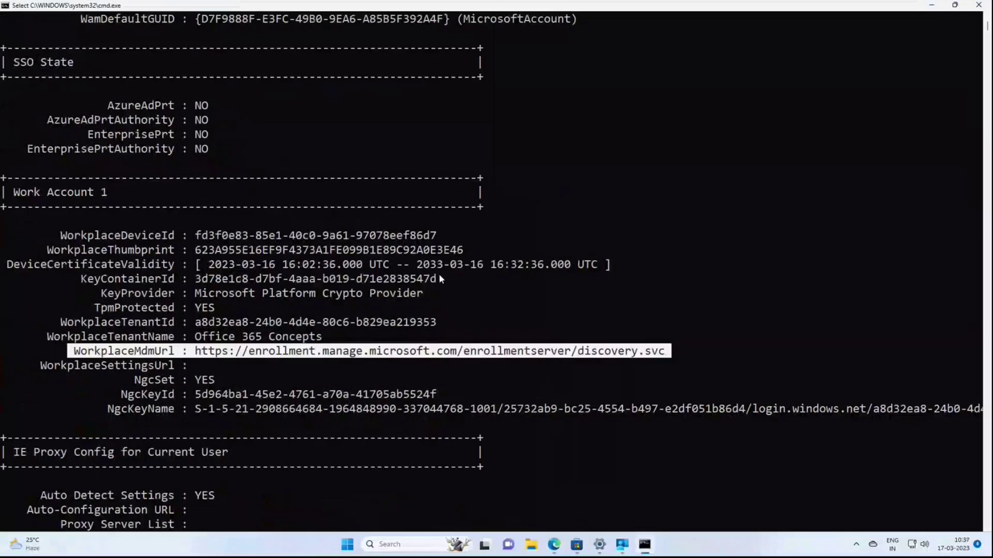
Step: Minimize the VM and close the Dynamic membership rules blade in Azure
click(931, 5)
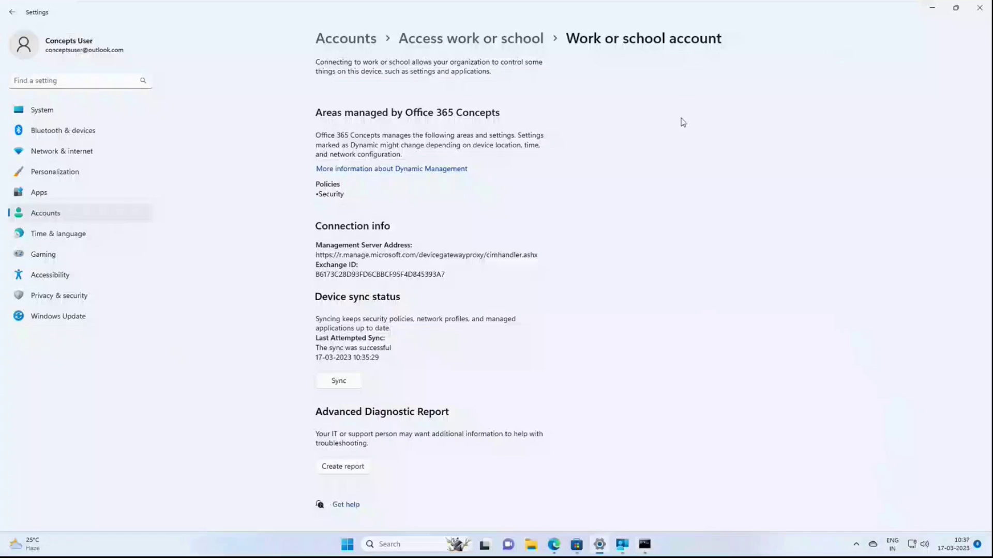
mouse_move(899, 3)
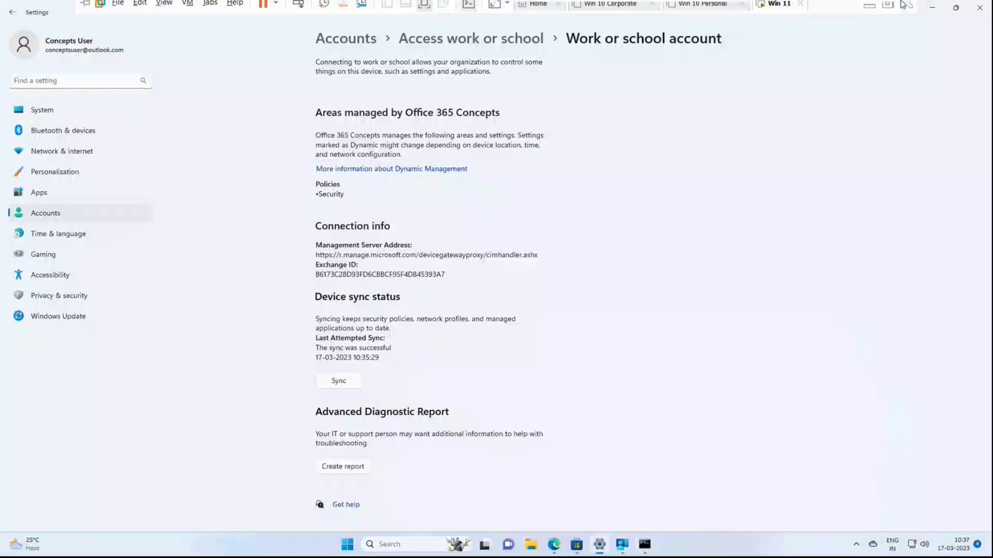
click(870, 13)
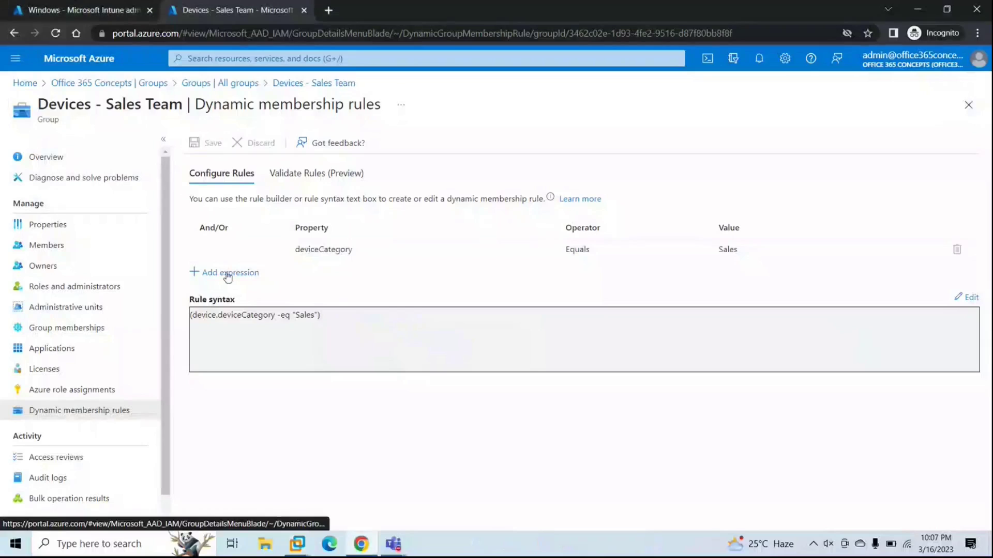
click(968, 105)
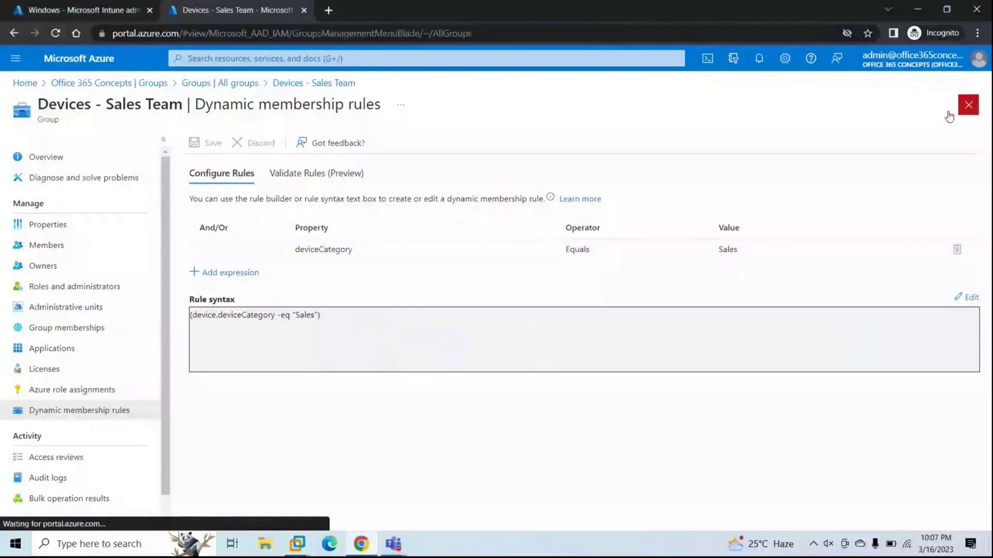
Step: Reload All groups and open the Devices - Sales Team members, showing DESKTOP-452HDQO
click(408, 33)
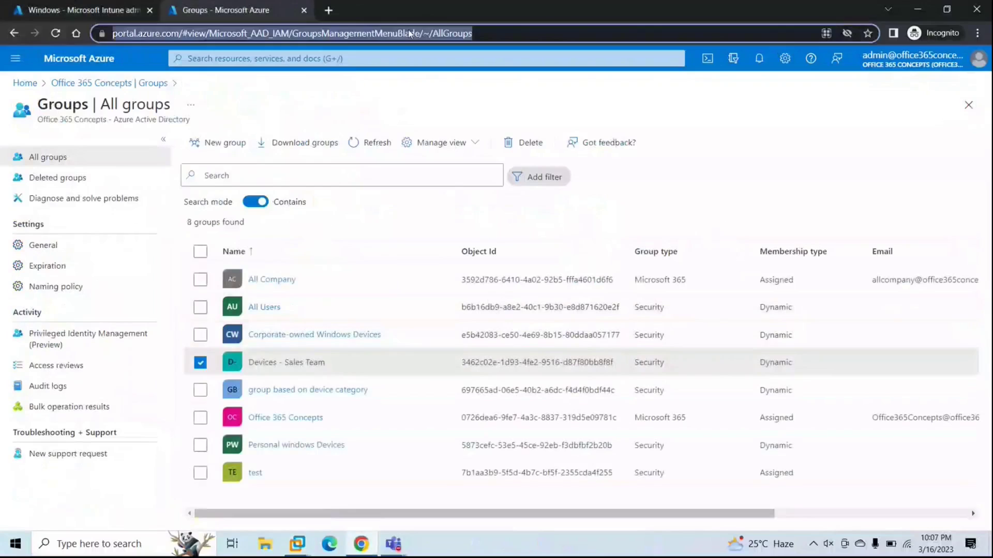
key(Return)
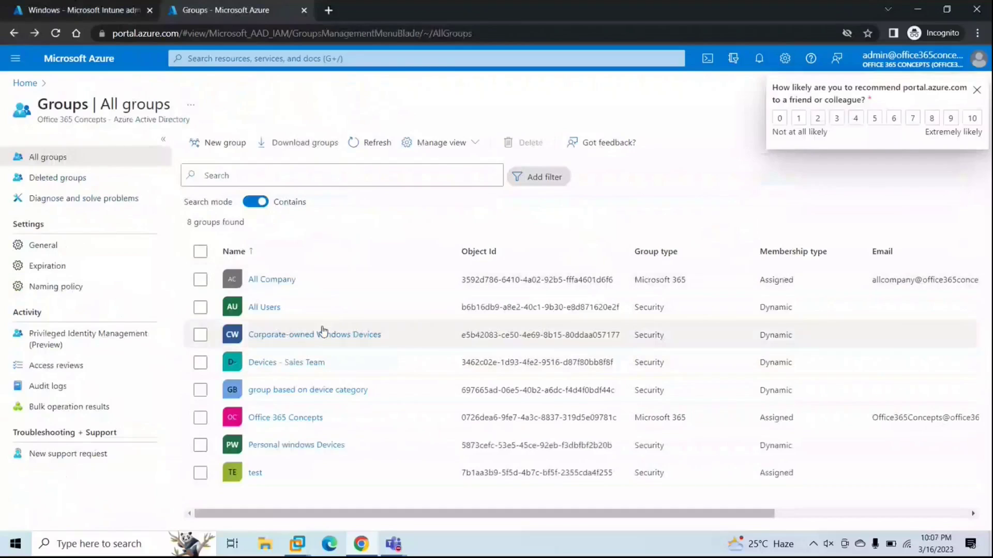
click(279, 364)
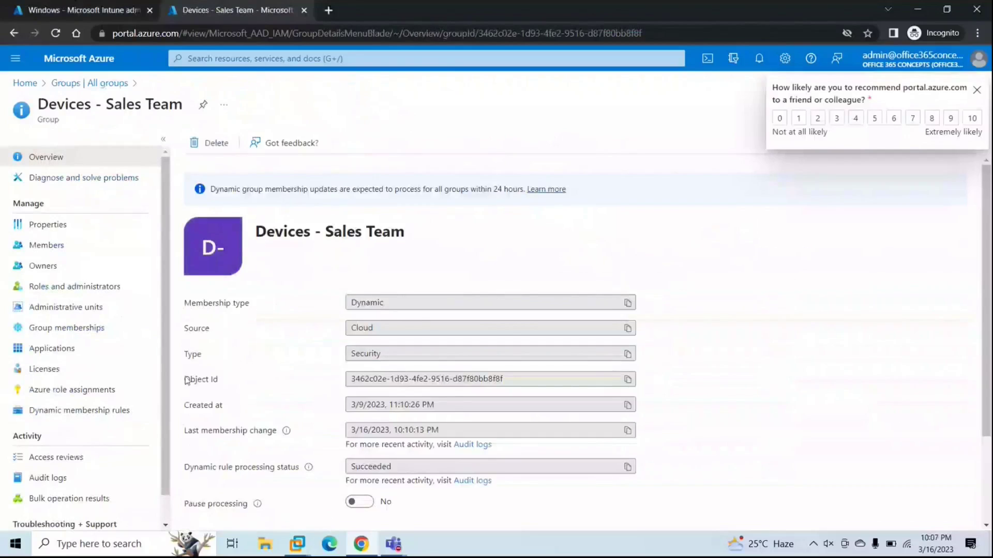
click(50, 246)
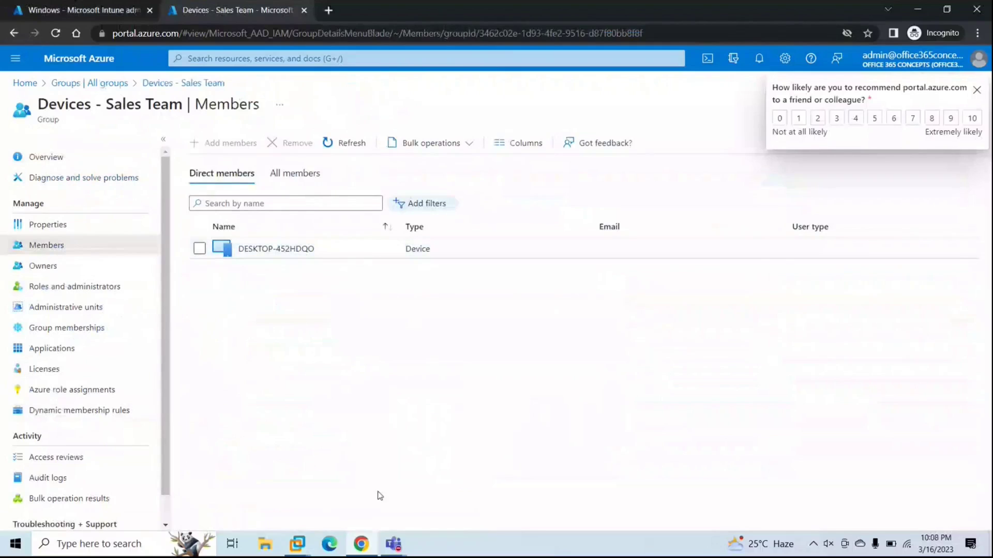
Step: Run hostname in the VM's Command Prompt, confirming DESKTOP-452HDQO, then minimize the VM
mouse_move(298, 542)
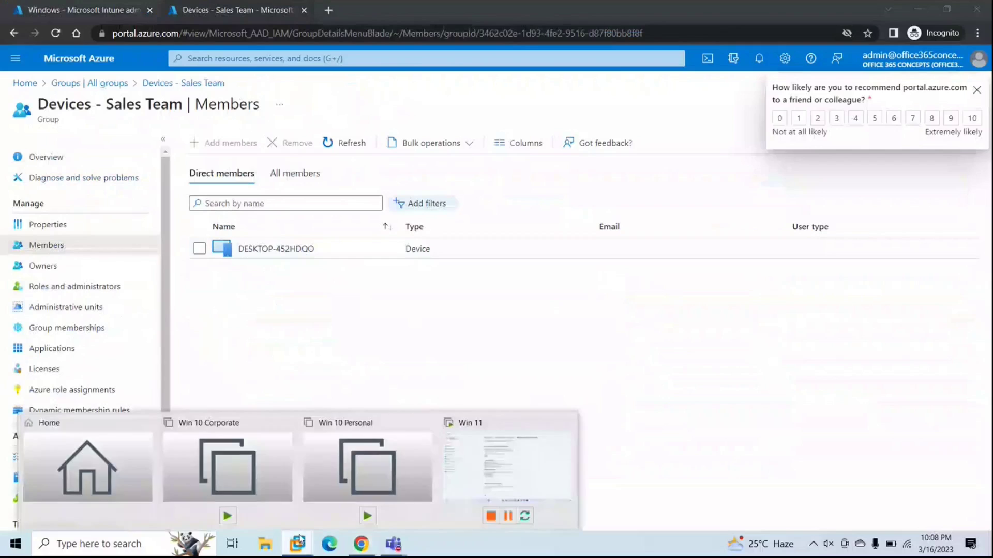
click(474, 474)
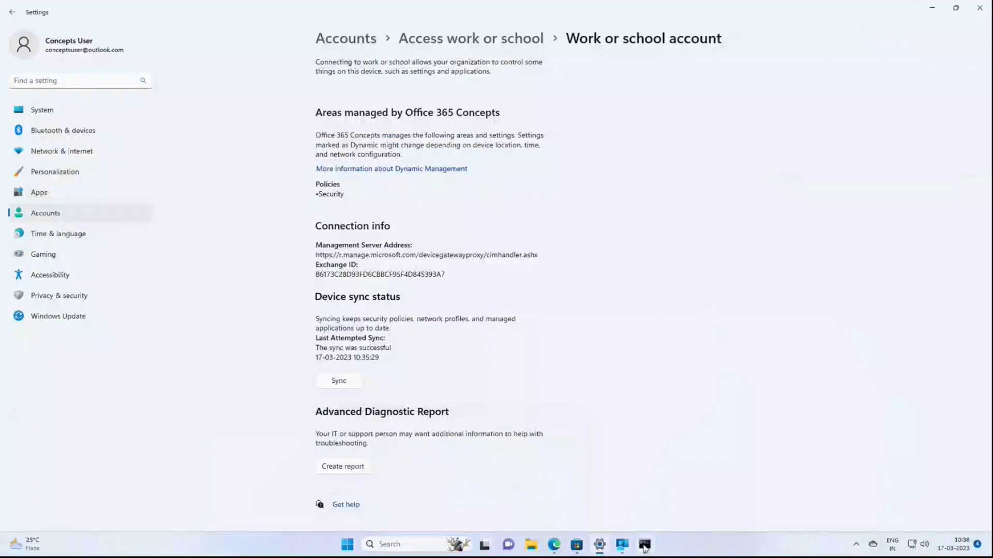
click(645, 544)
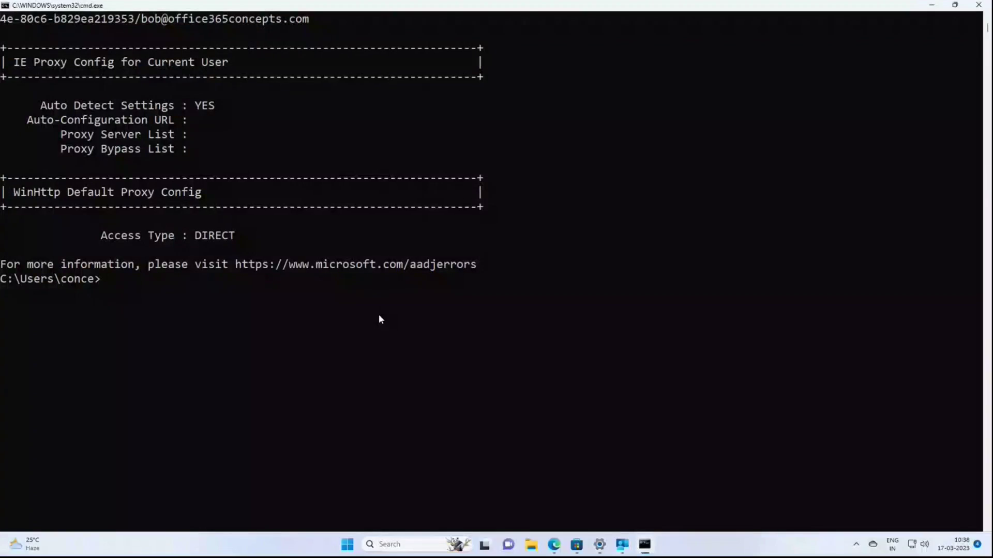
text(hostname)
key(Return)
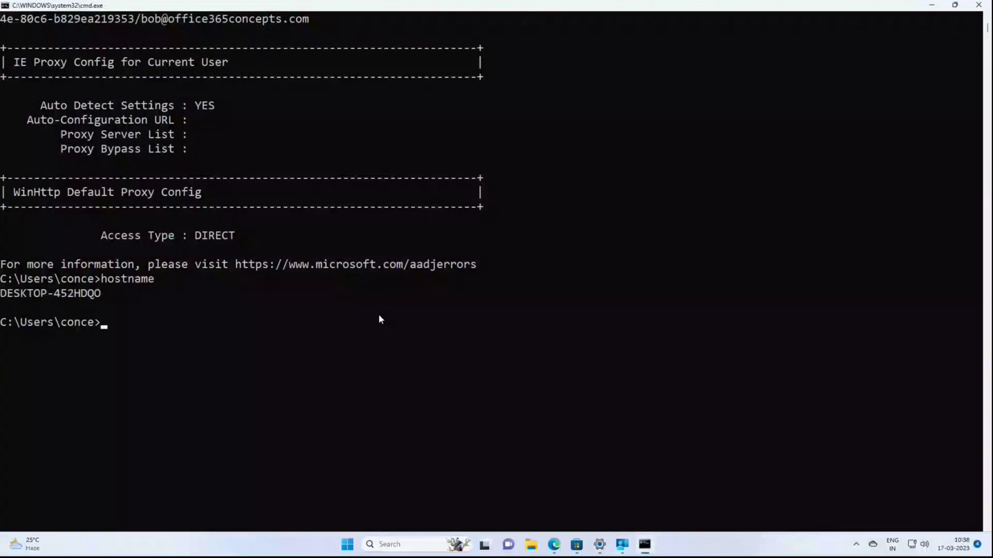
drag(80, 295, 138, 301)
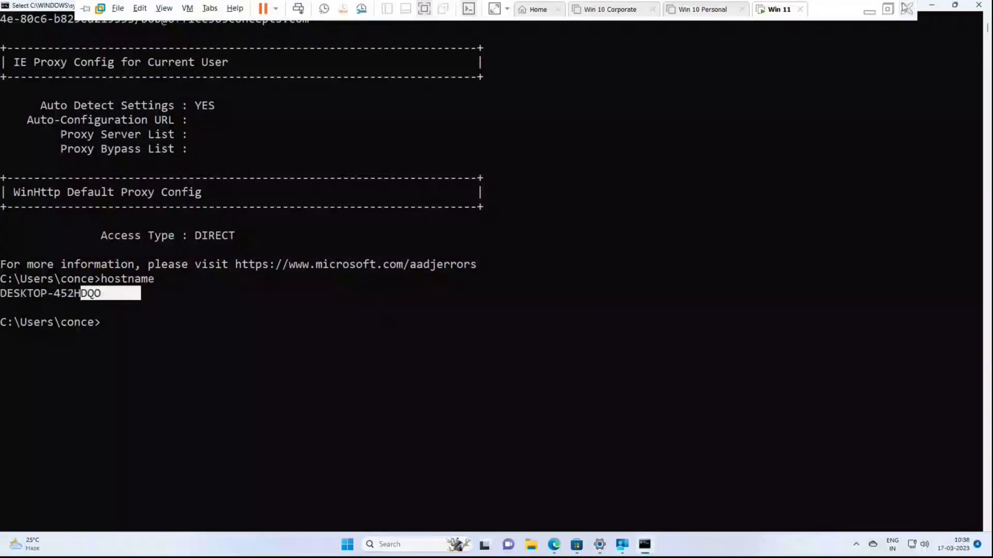
click(870, 9)
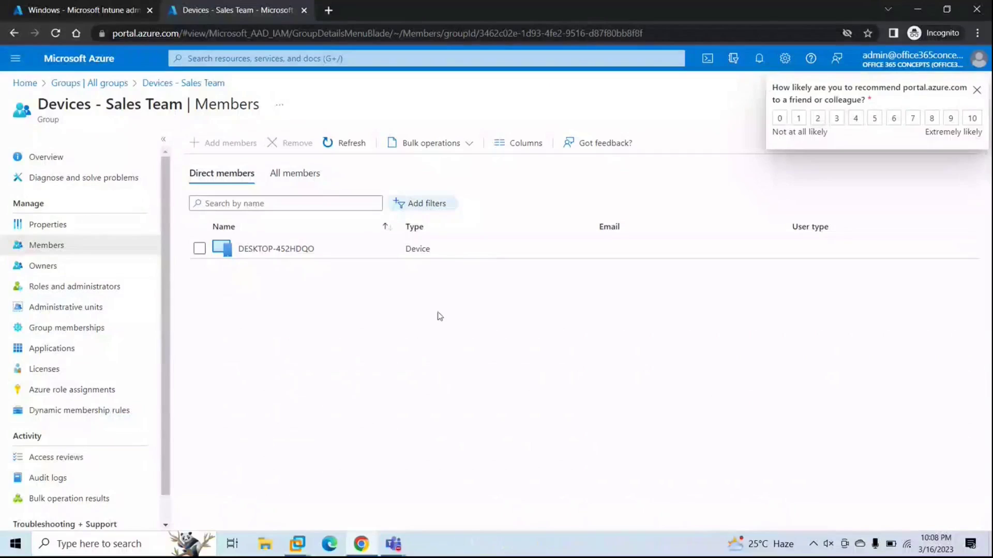
Step: Dismiss the survey, close Sales Team members, and list the Personal windows Devices members
click(979, 92)
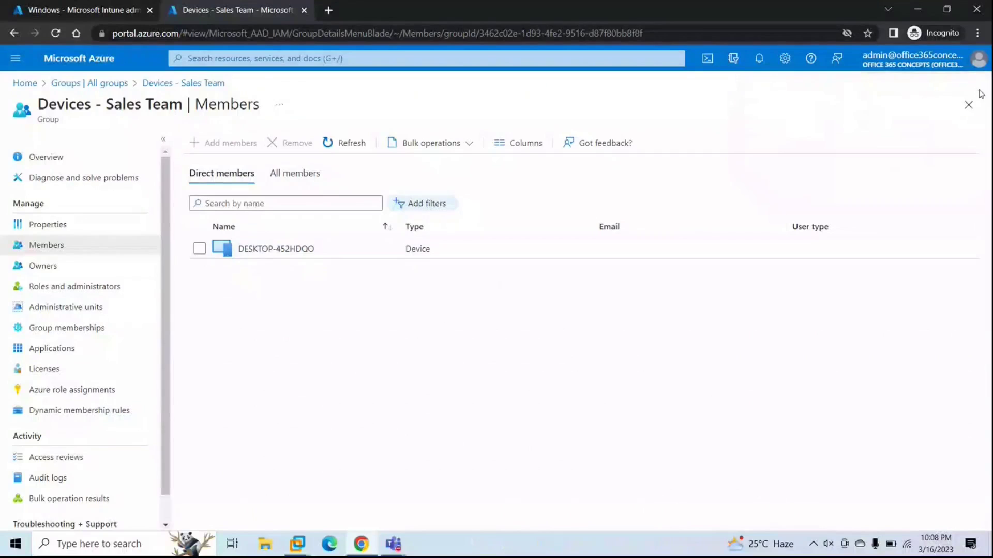
click(969, 105)
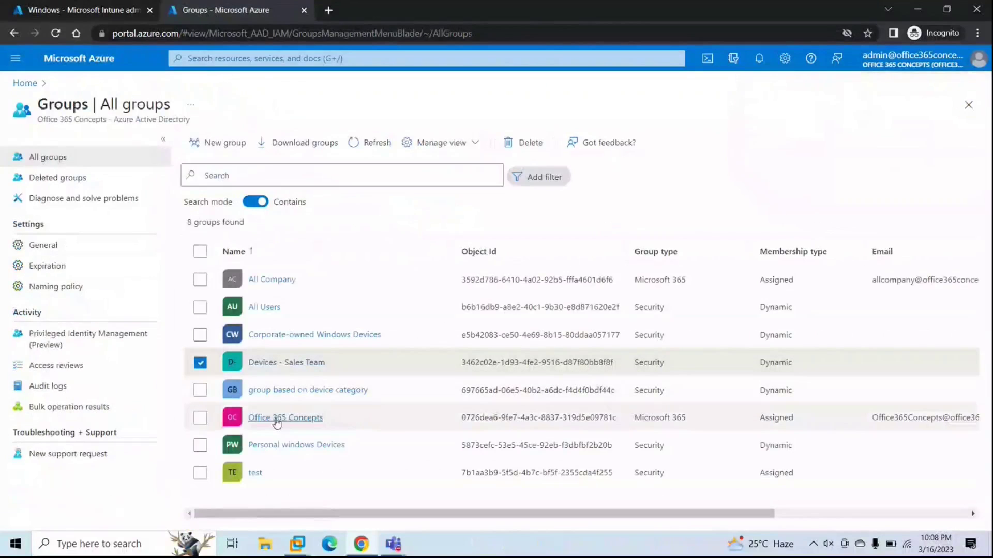
click(273, 447)
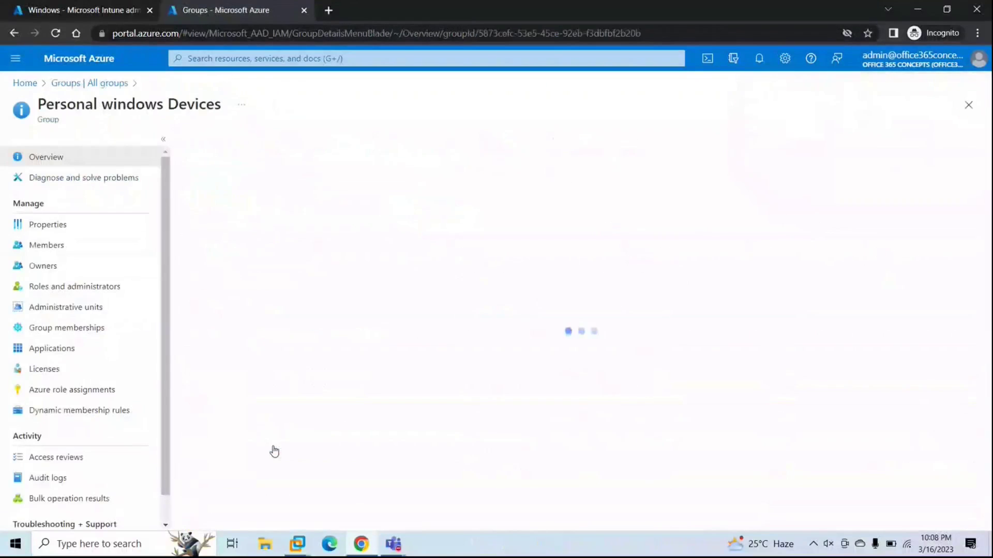
click(45, 247)
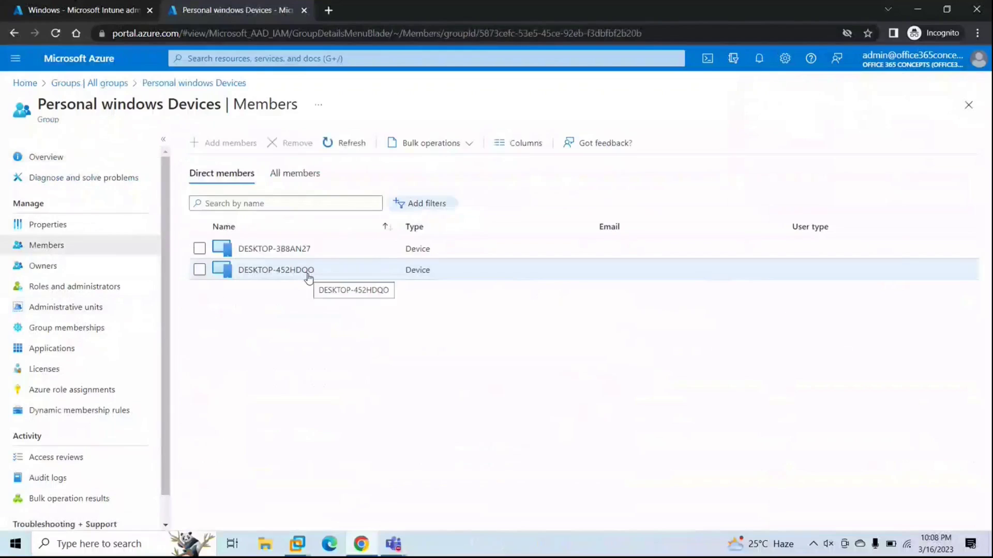
Step: Check the enrolled Windows devices in Intune admin center, then close the member list to All groups
click(94, 10)
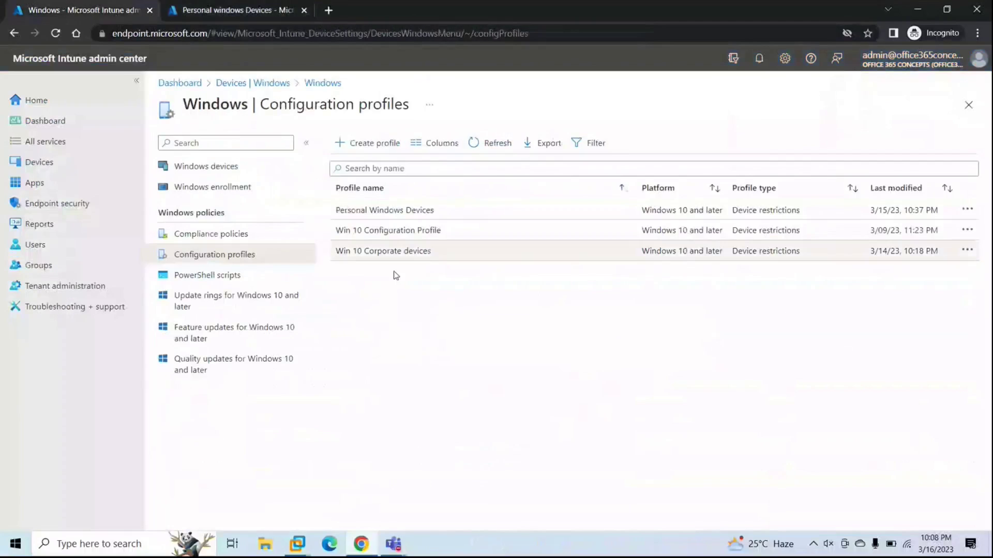
click(47, 163)
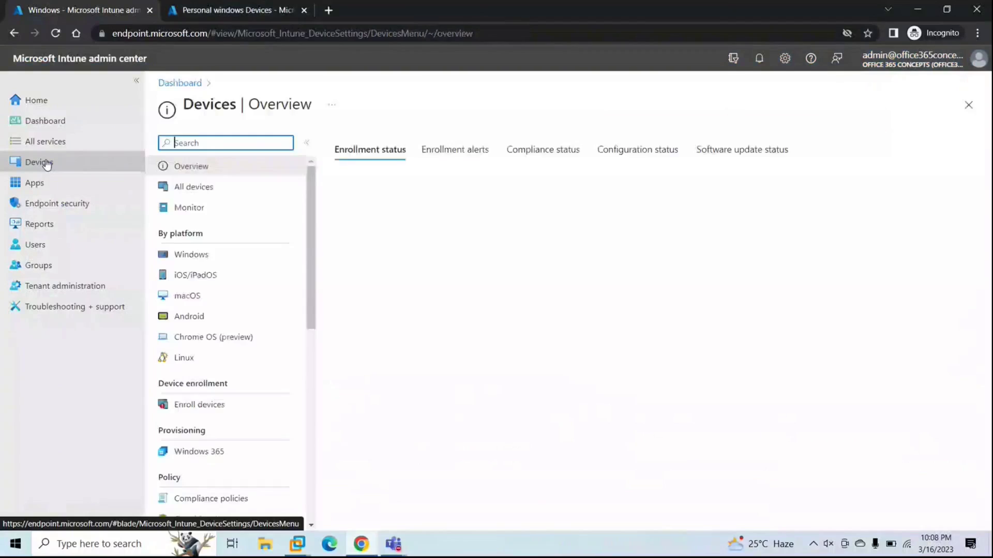
click(189, 256)
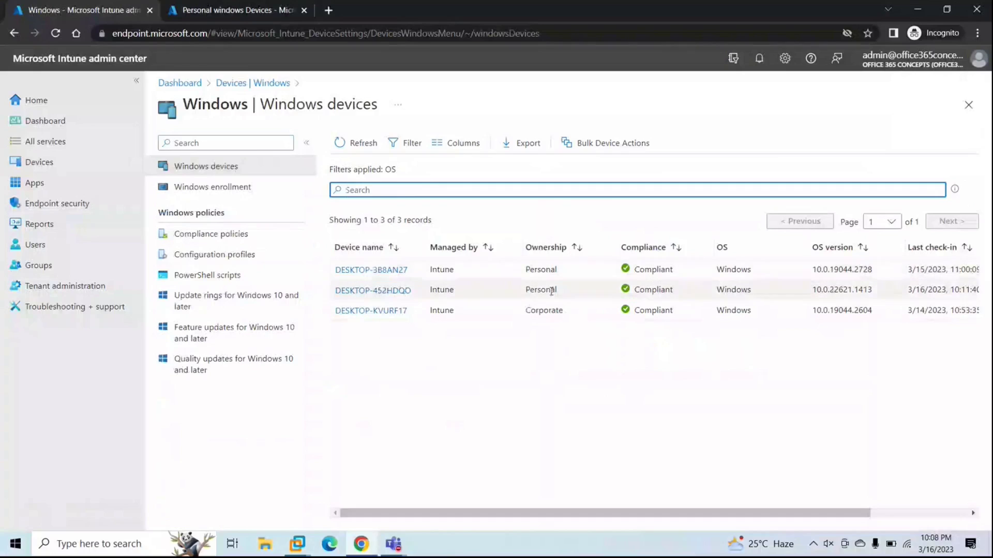
click(243, 12)
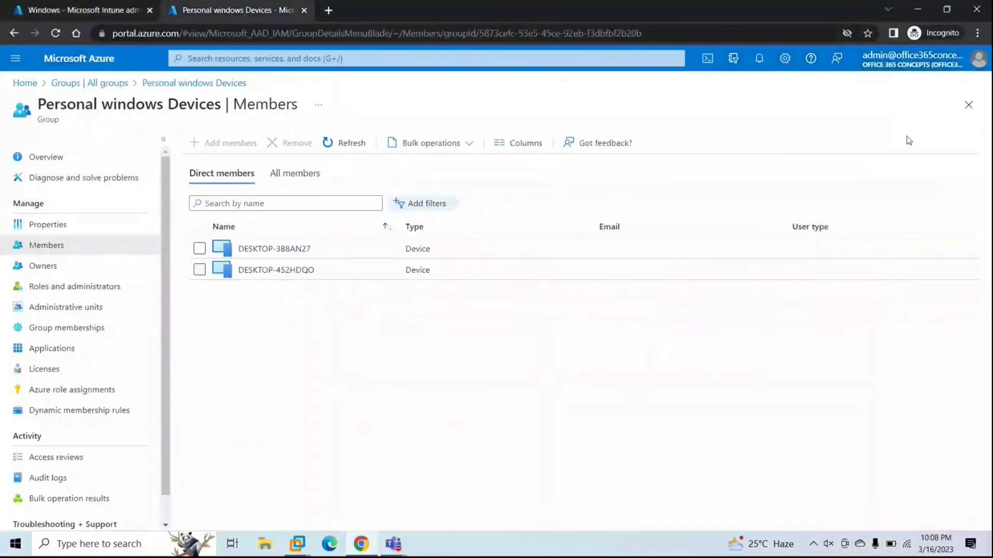
click(968, 108)
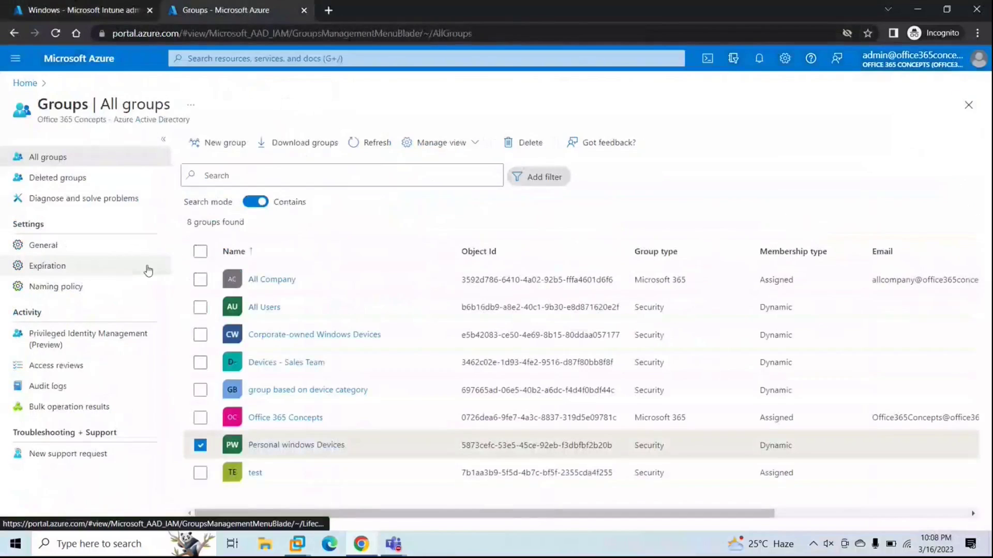
Step: From the Azure home page, list all devices in Azure Active Directory
click(968, 109)
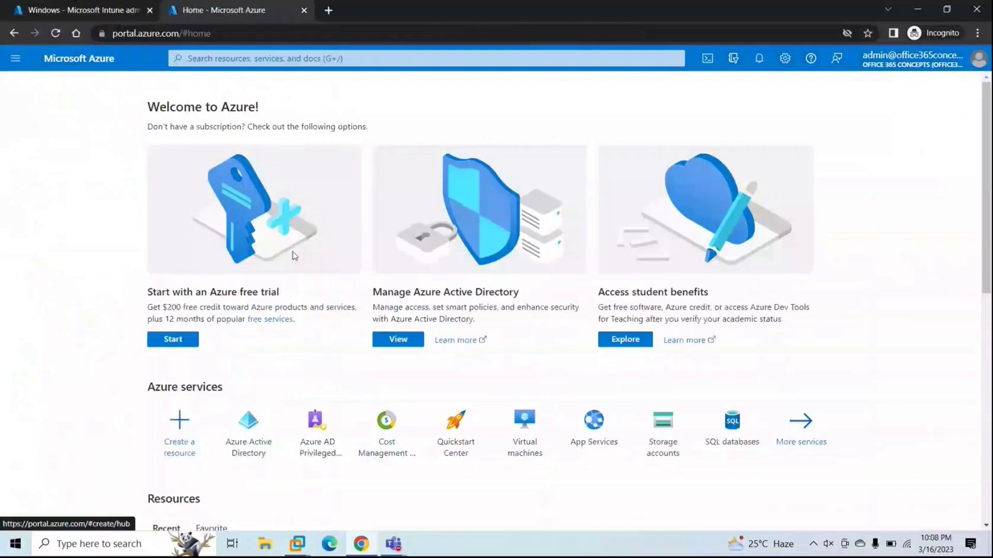
click(344, 60)
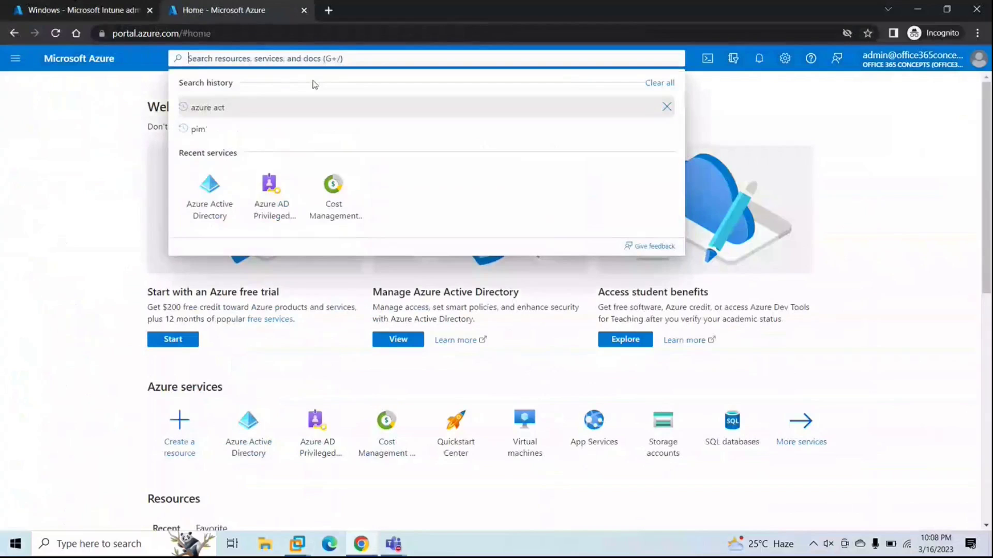
click(238, 192)
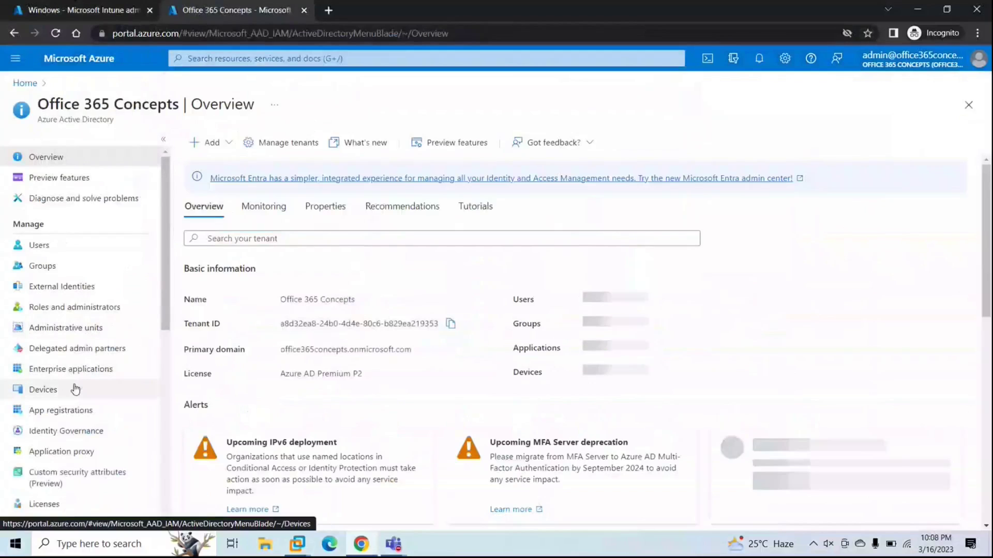
click(75, 389)
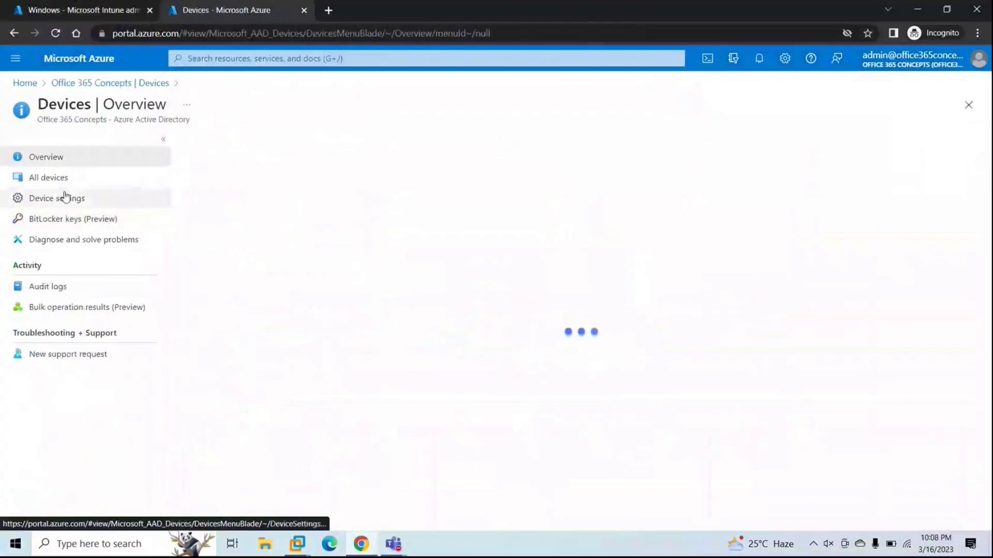
click(64, 182)
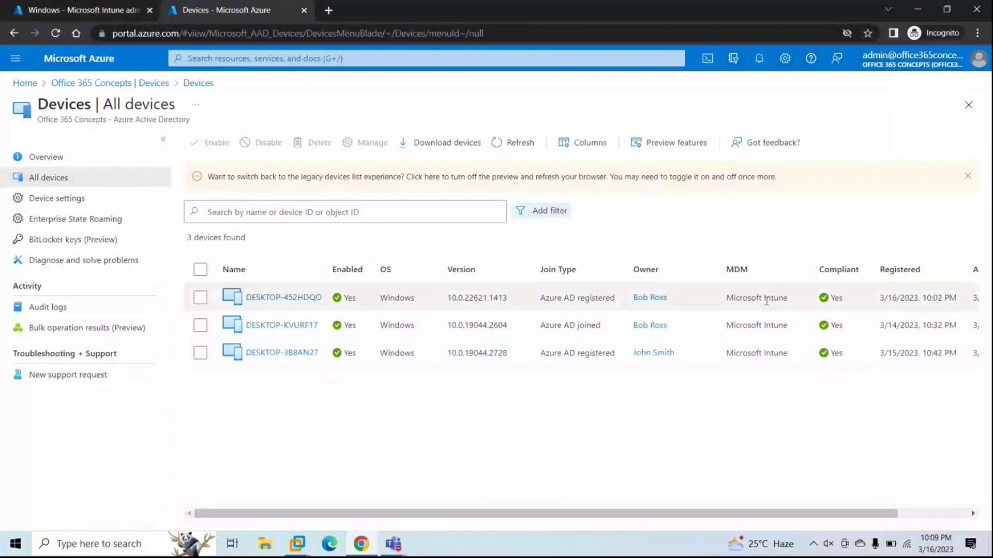
Step: Confirm DESKTOP-452HDQO's MDM value reads Microsoft Intune in the devices list
drag(786, 300, 718, 301)
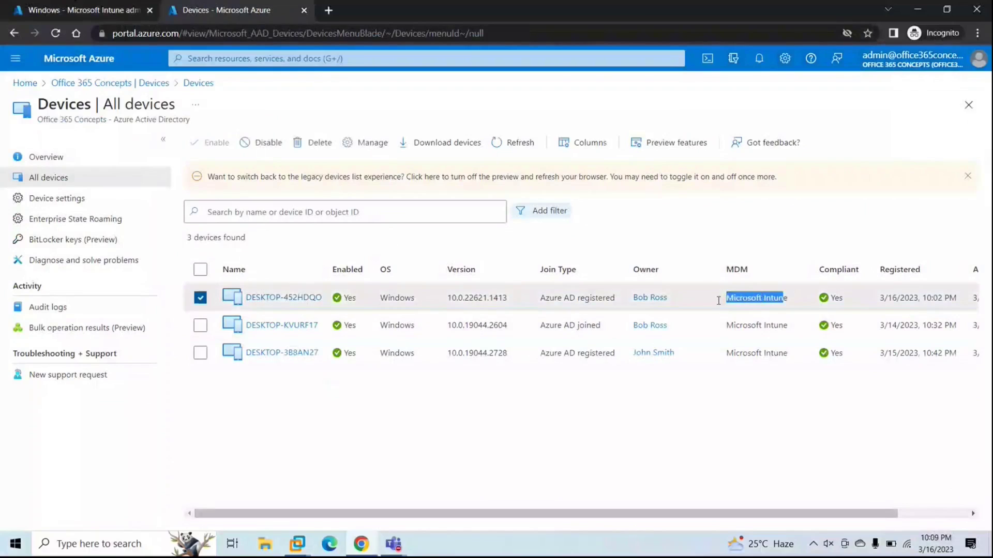
drag(796, 301, 721, 298)
scroll(870, 303, right, 3)
scroll(869, 302, left, 3)
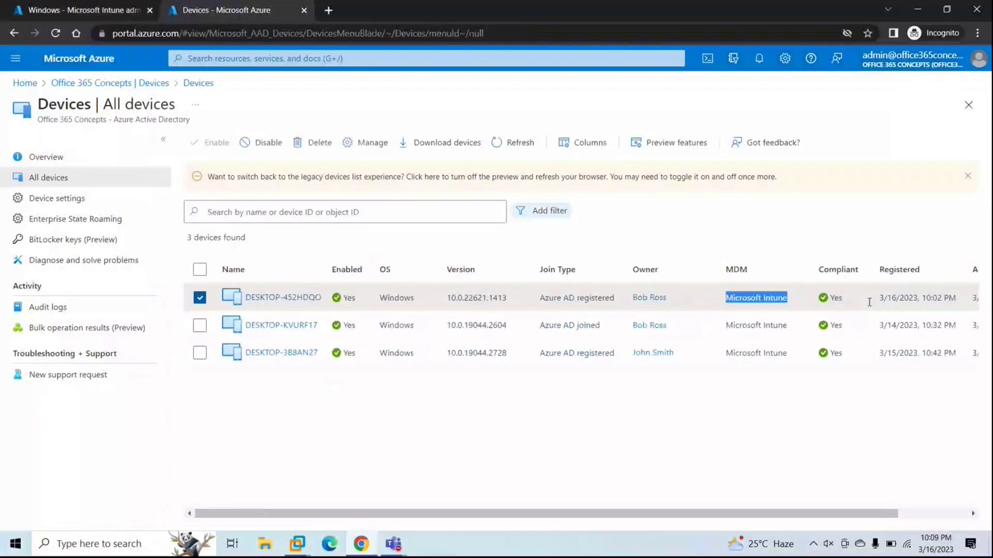
Step: Check DESKTOP-452HDQO's properties showing three groups, then return to Intune's Windows devices list
click(301, 299)
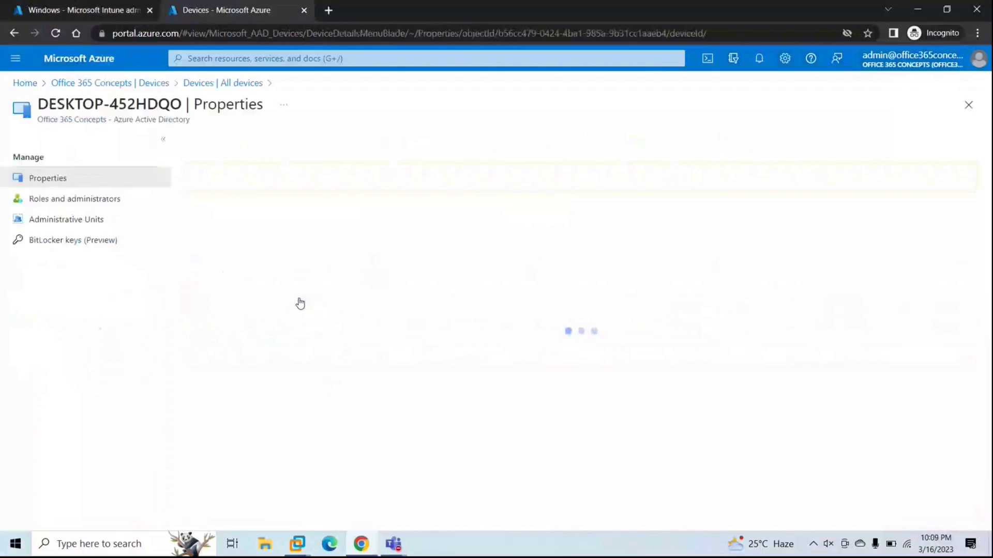
scroll(473, 297, down, 1)
scroll(472, 297, up, 1)
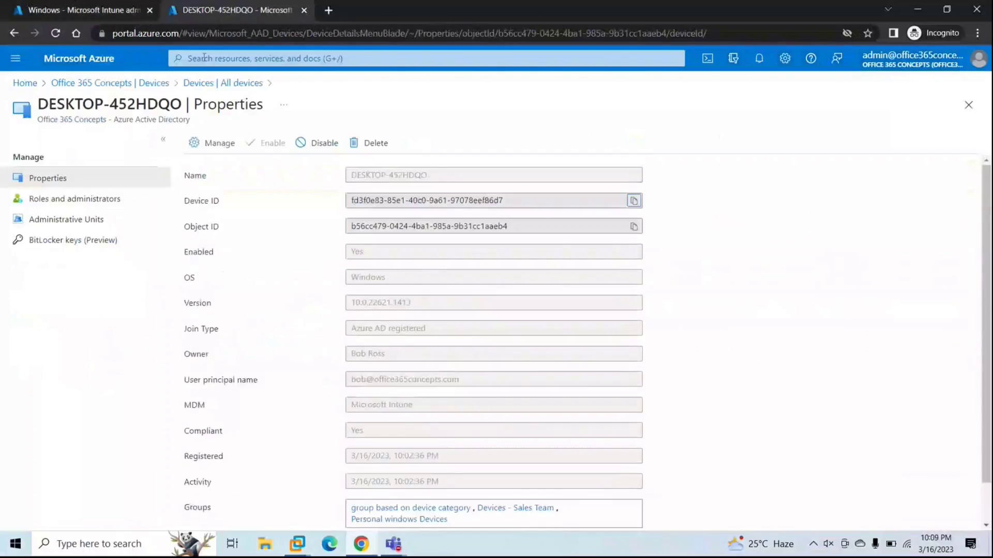
click(90, 11)
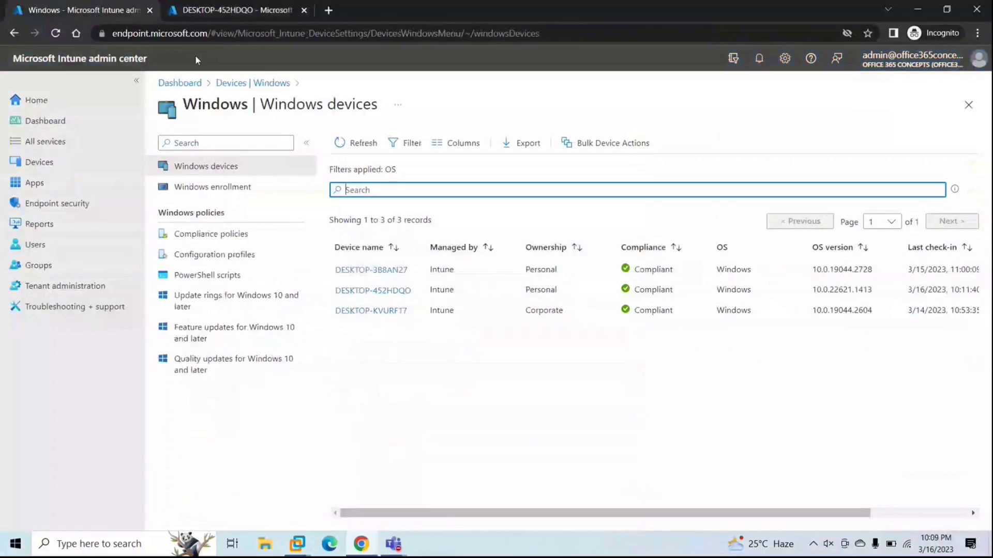
Step: Open DESKTOP-452HDQO's Intune overview and start a confirmed sync with the device
click(389, 294)
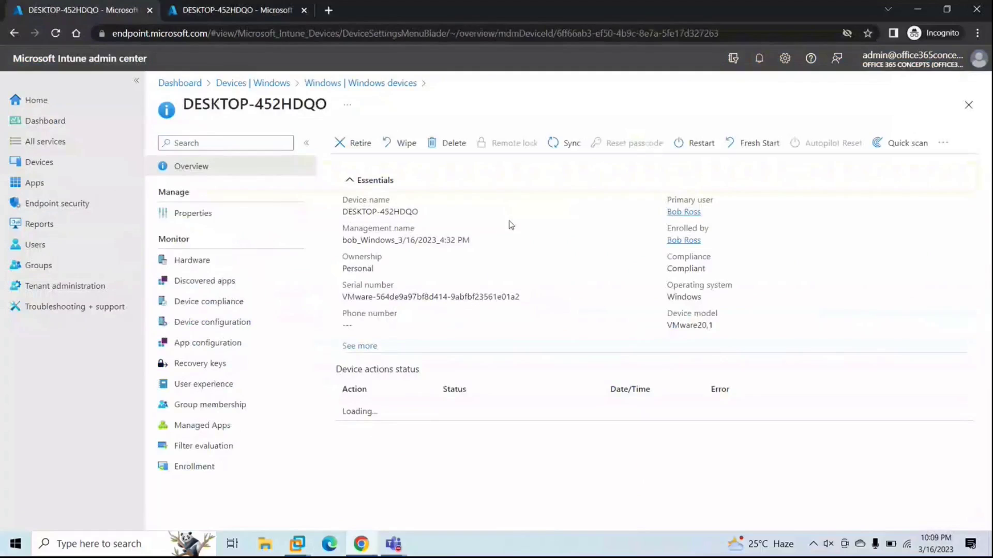
click(576, 145)
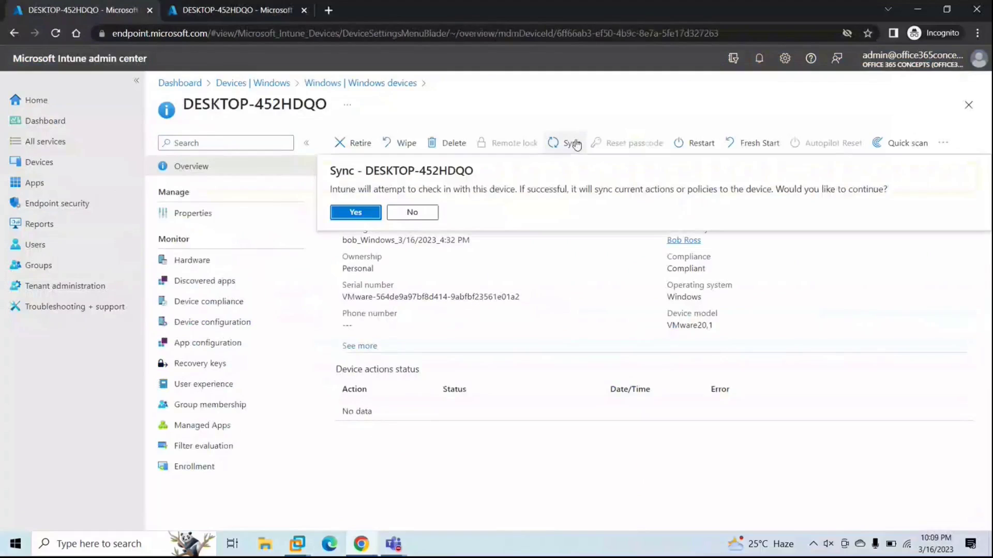
click(363, 212)
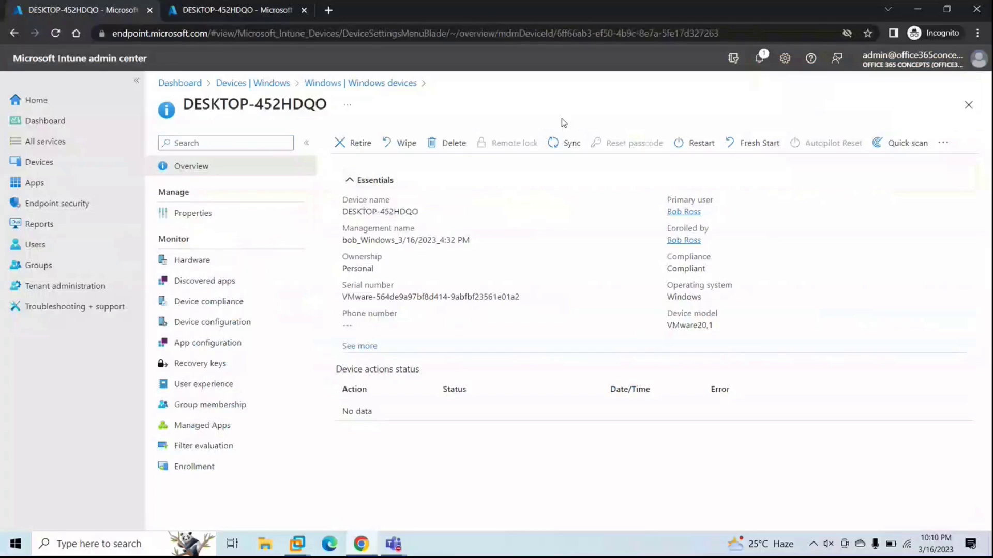
Step: Check DESKTOP-452HDQO's configuration page (no data after reload) and its three Compliant policies
click(199, 309)
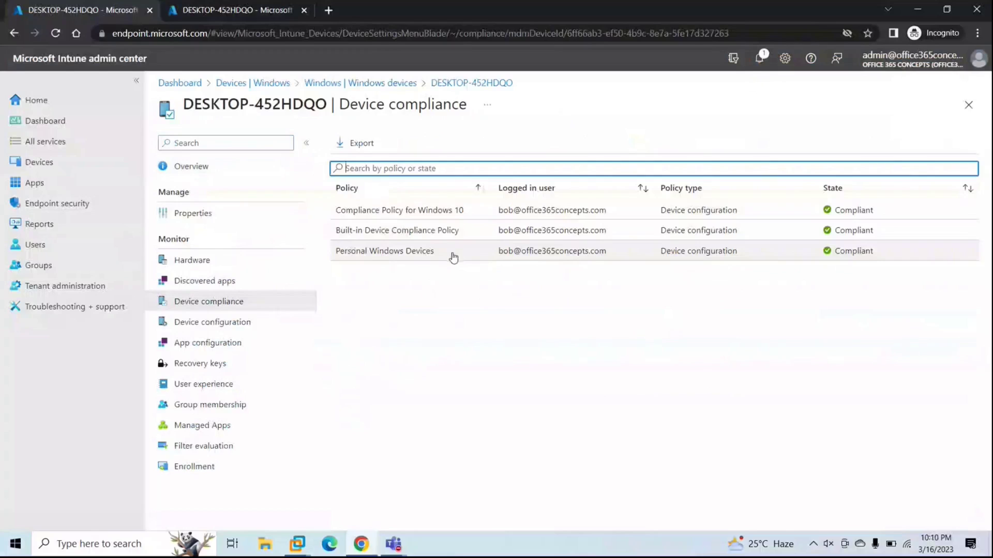
click(233, 327)
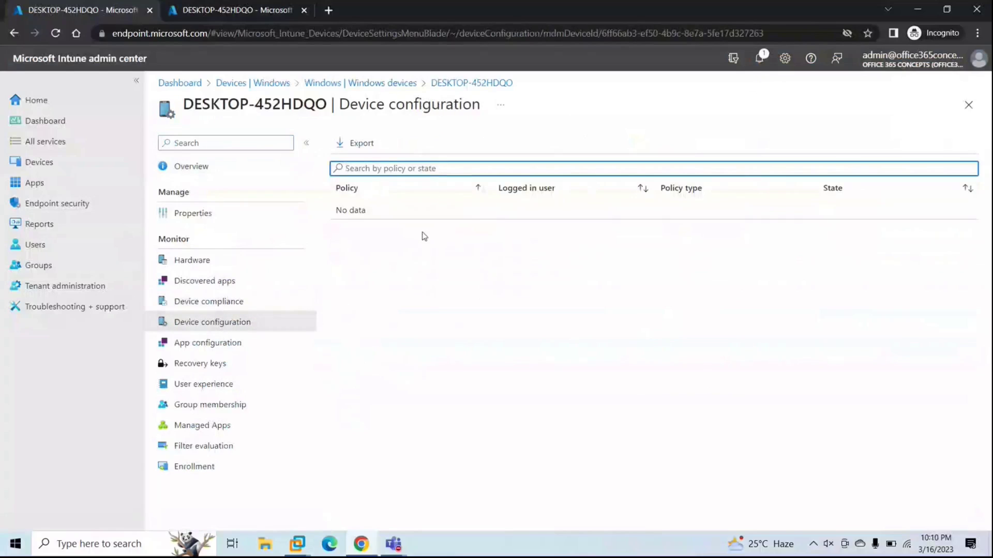
click(418, 33)
key(Return)
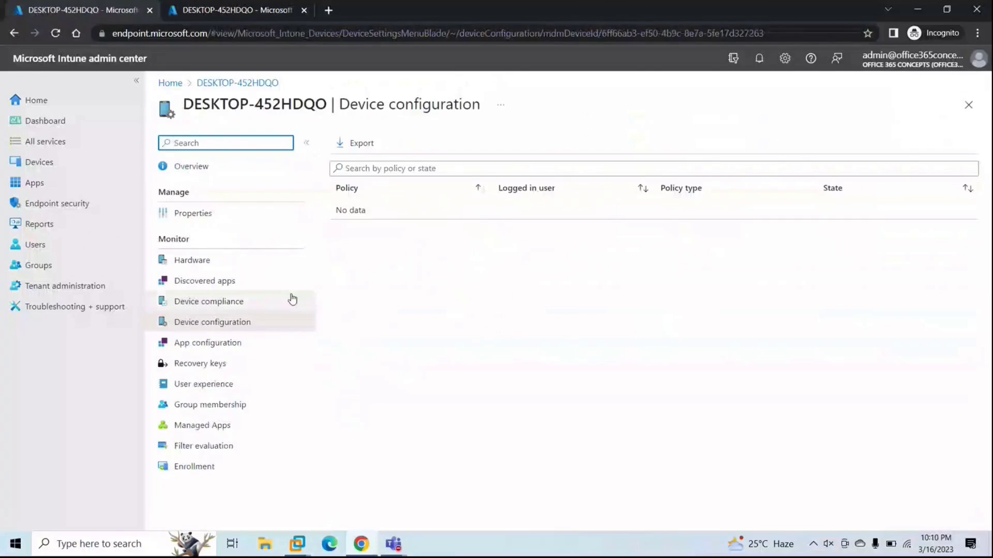
click(241, 302)
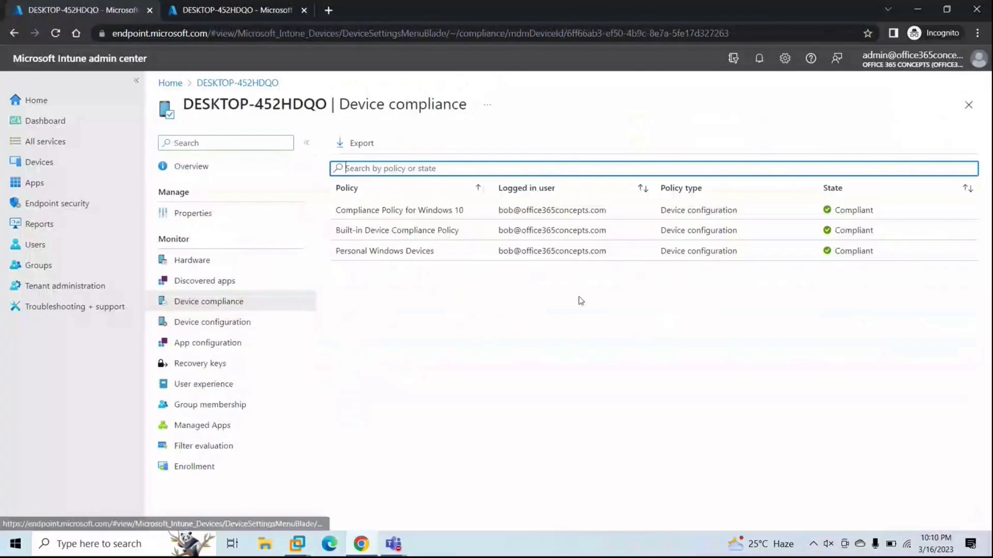